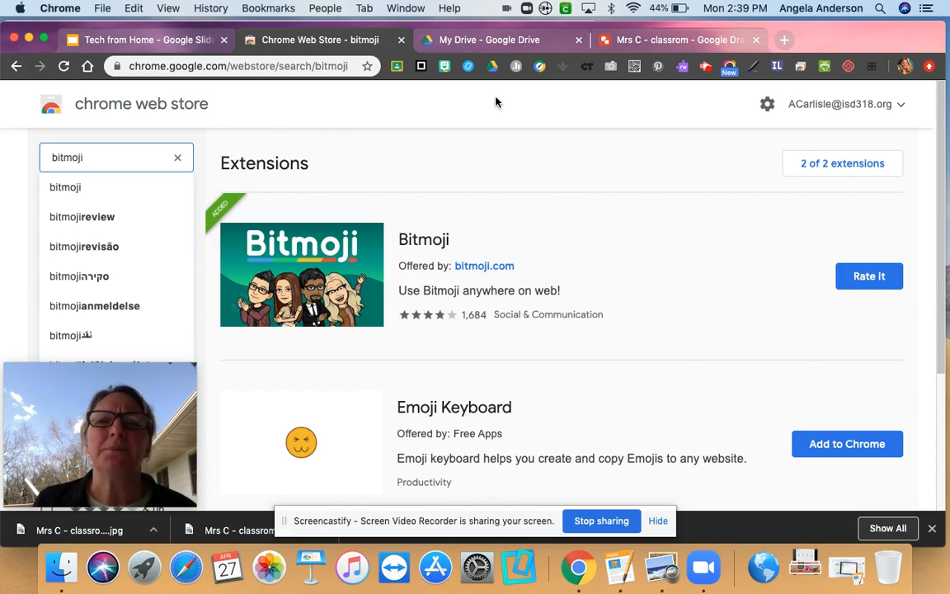
# Switch to Google Drive and create a new blank Google Drawing
pyautogui.click(496, 43)
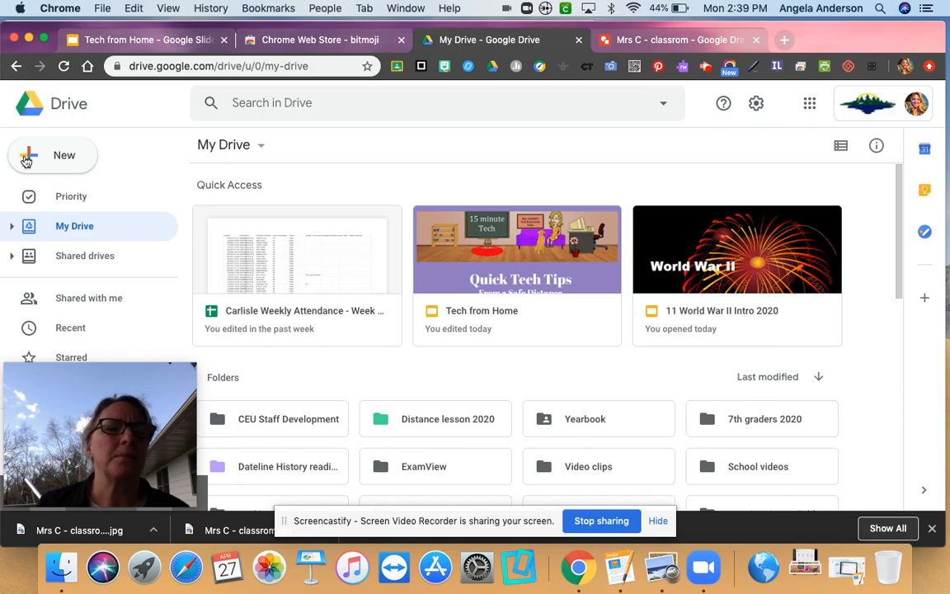
pyautogui.click(66, 152)
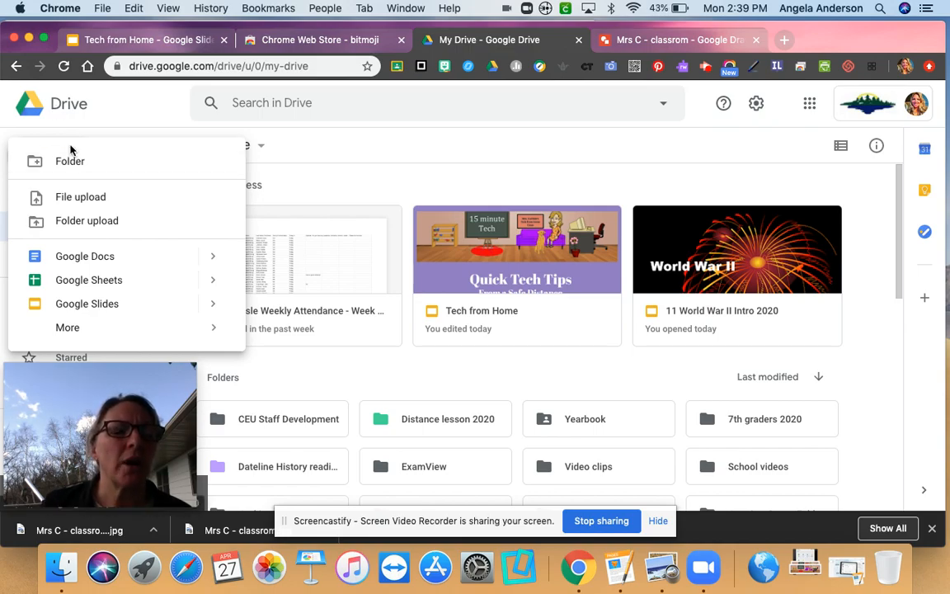
pyautogui.moveTo(76, 334)
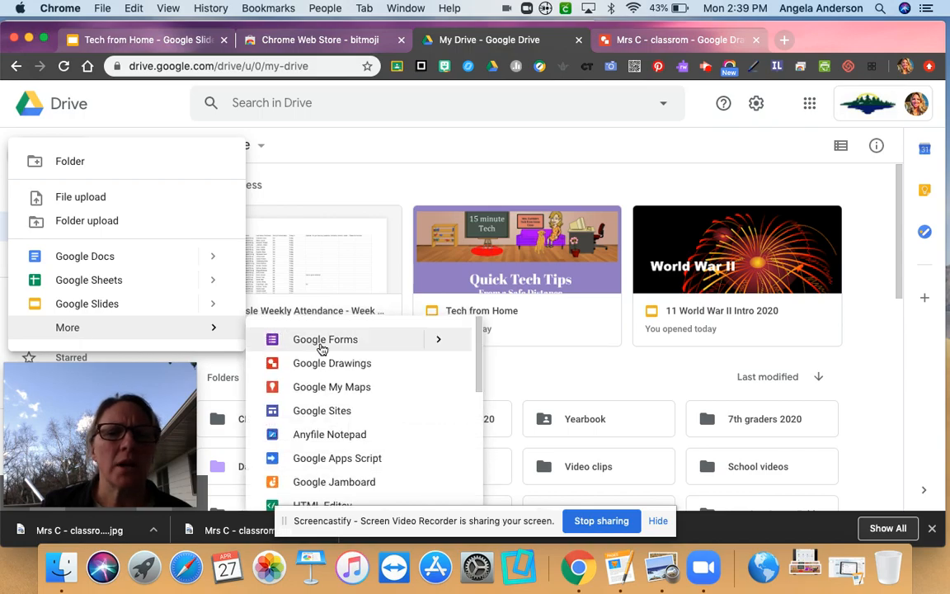
pyautogui.click(328, 371)
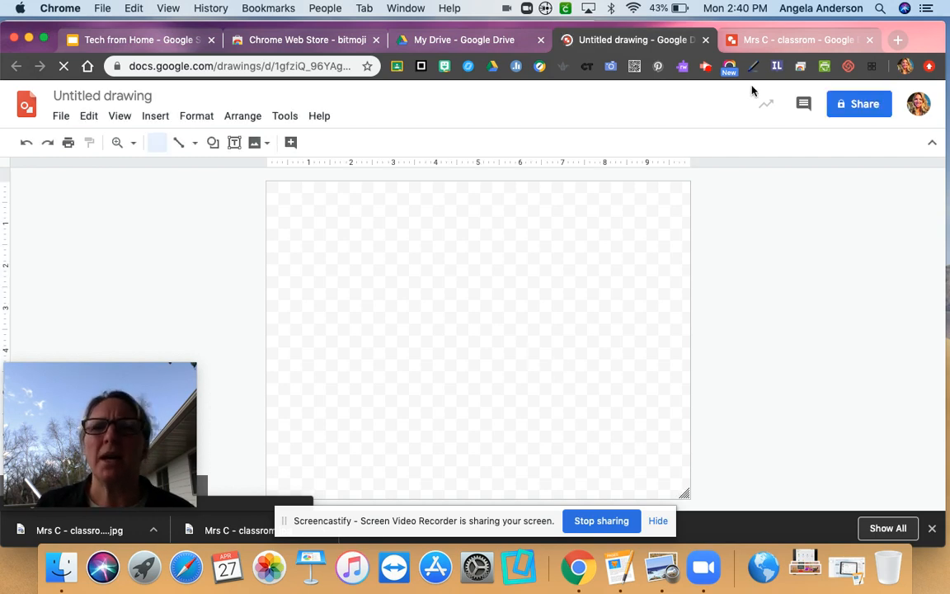
# View the finished classroom drawing as an example and return to the untitled drawing
pyautogui.click(794, 42)
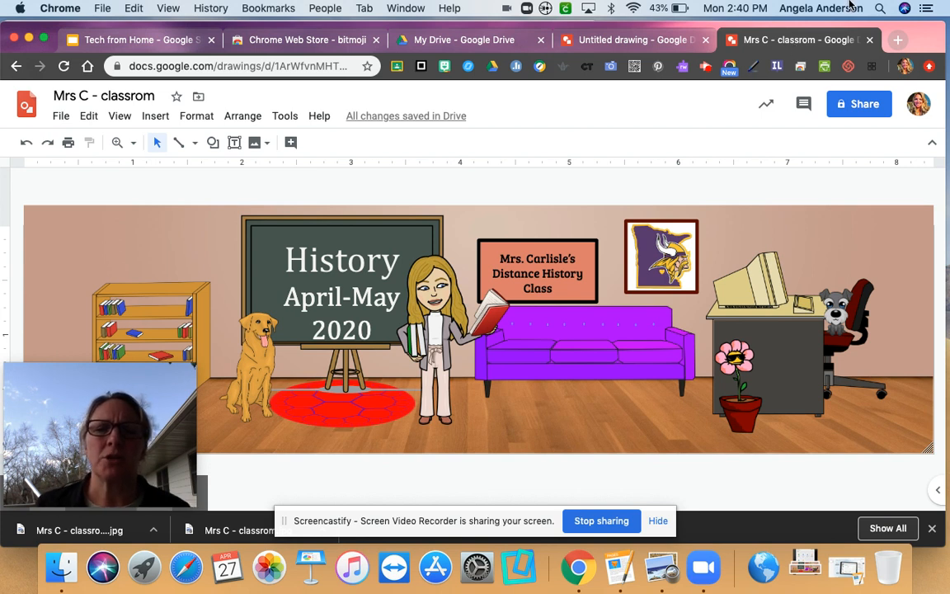
pyautogui.click(600, 41)
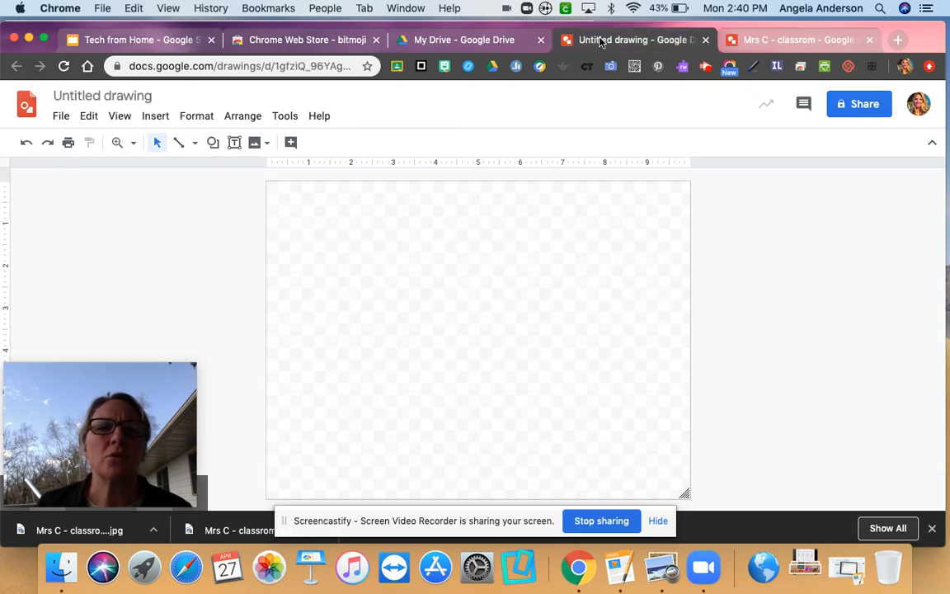
# Open the page setup of the untitled drawing and choose a custom page size
pyautogui.click(59, 117)
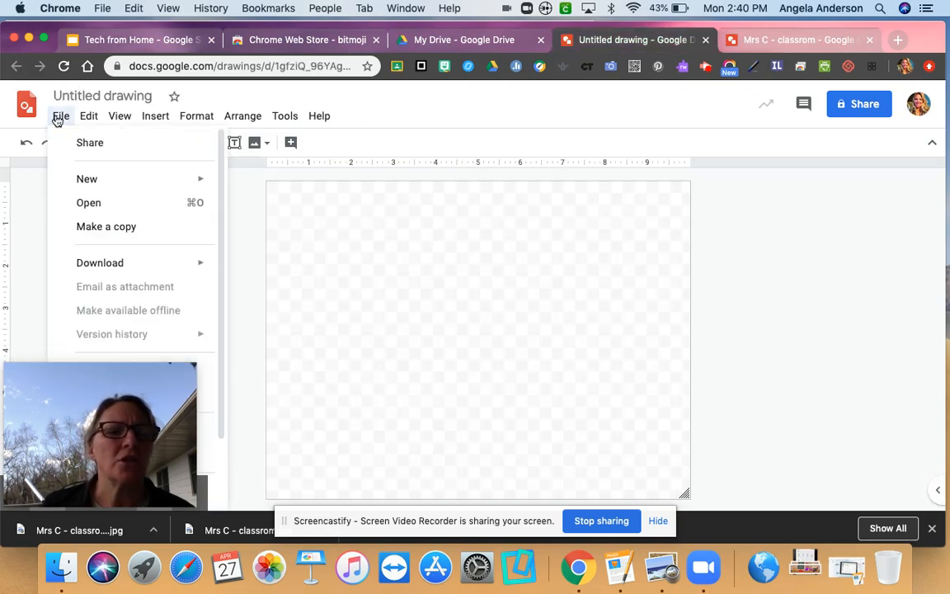
pyautogui.moveTo(95, 377)
pyautogui.moveTo(96, 377); pyautogui.dragTo(843, 361)
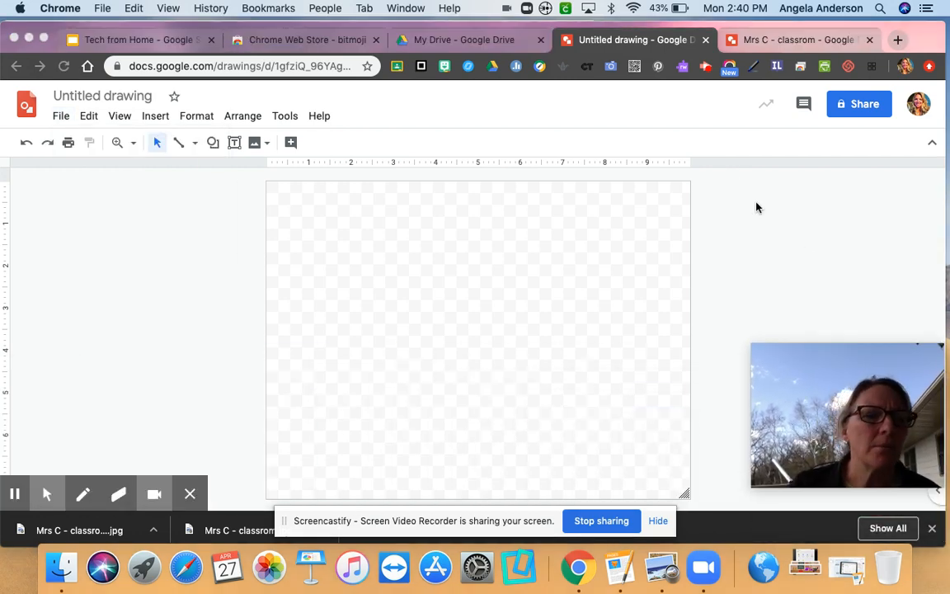
pyautogui.click(64, 120)
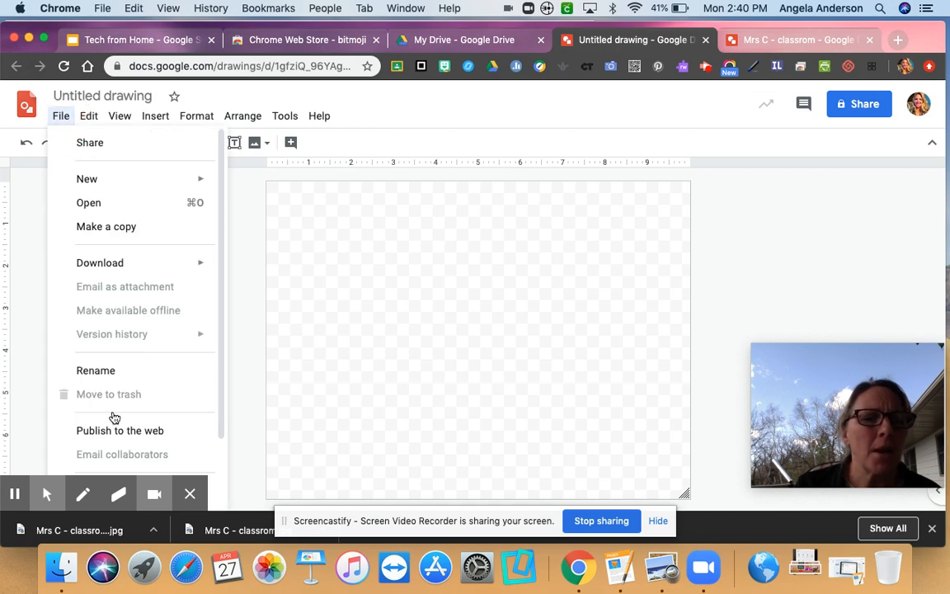
pyautogui.scroll(-2, 116, 416)
pyautogui.scroll(-1, 113, 416)
pyautogui.click(116, 452)
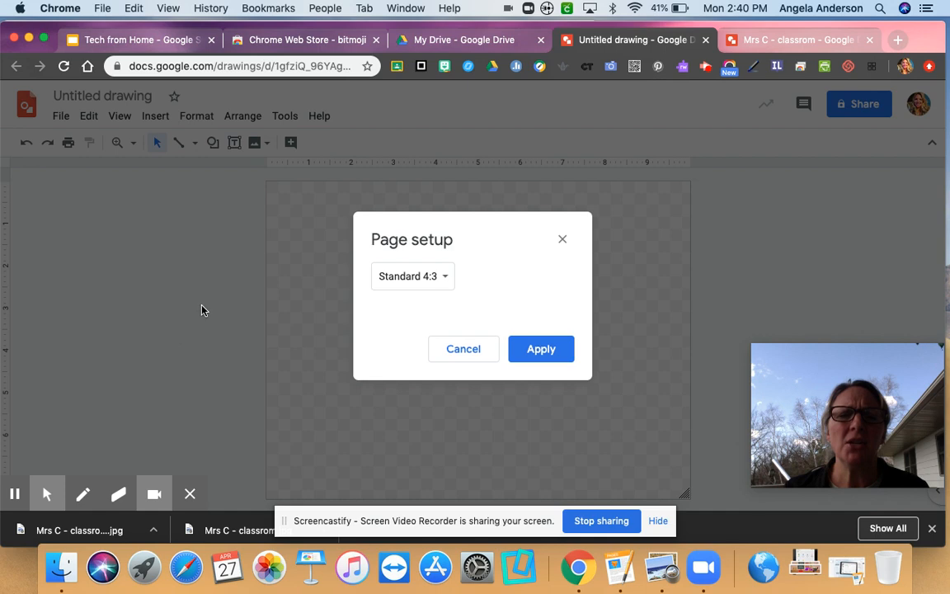
pyautogui.click(434, 278)
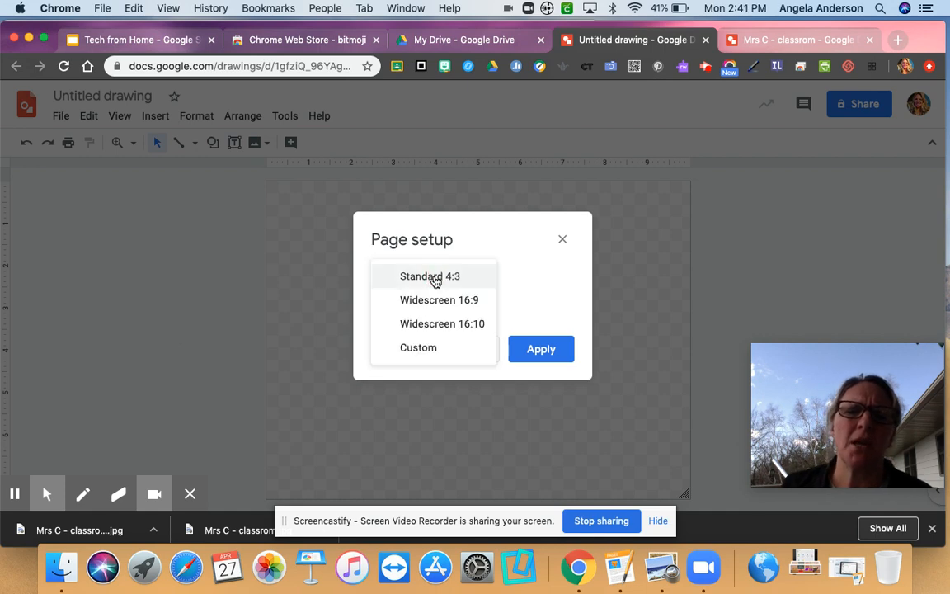
pyautogui.click(426, 348)
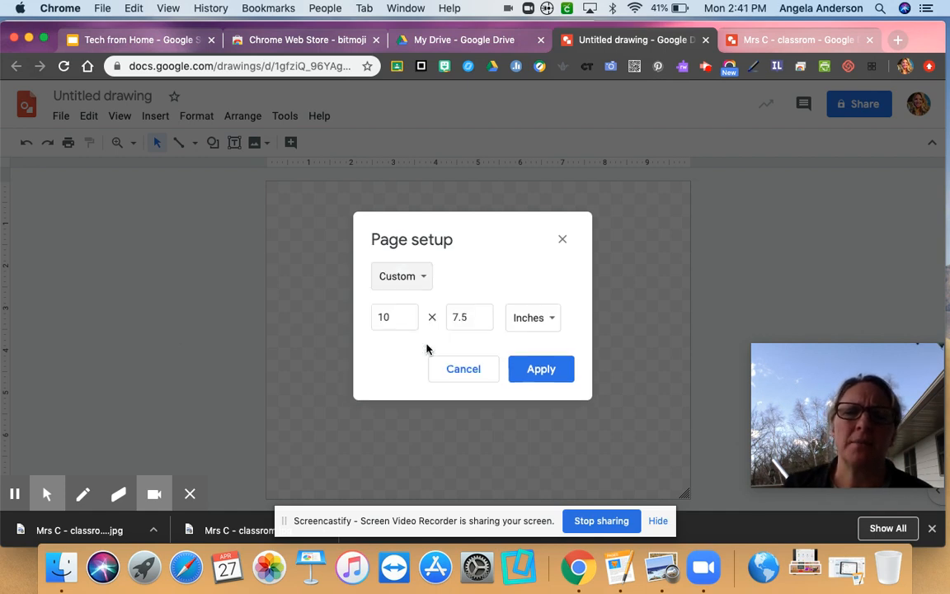
# Enter 800 by 200 as the custom page dimensions and switch the units to pixels
pyautogui.doubleClick(405, 321)
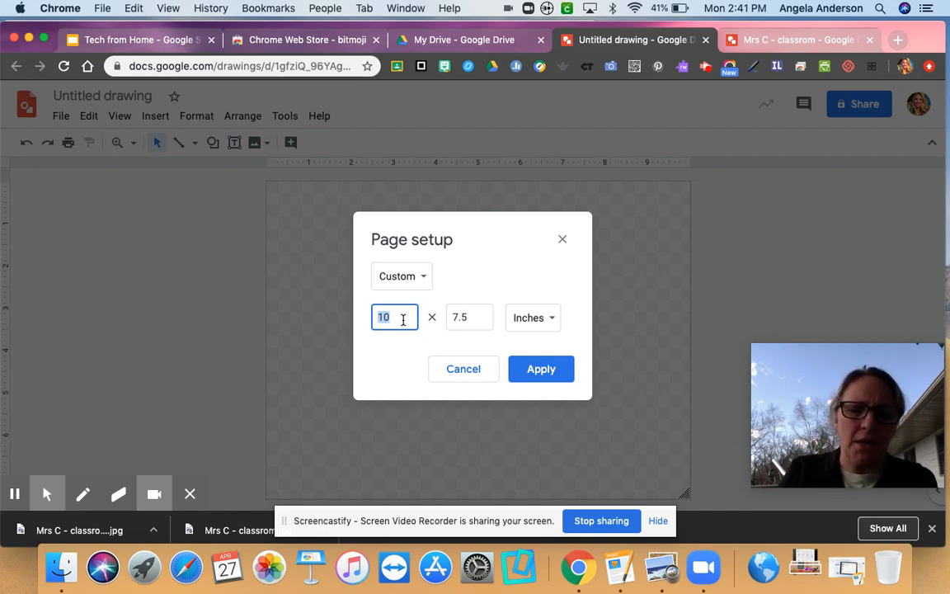
pyautogui.click(476, 315)
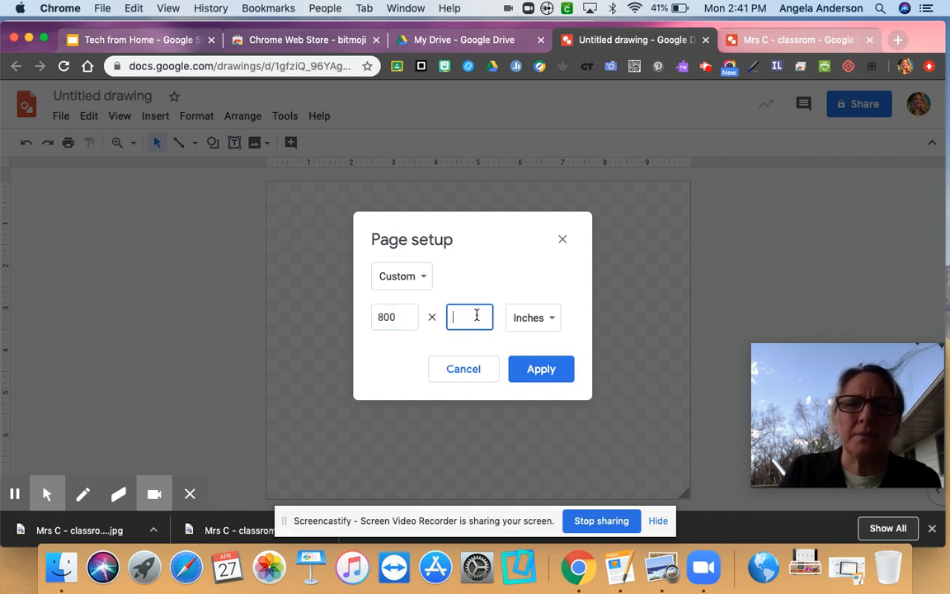
pyautogui.write('200')
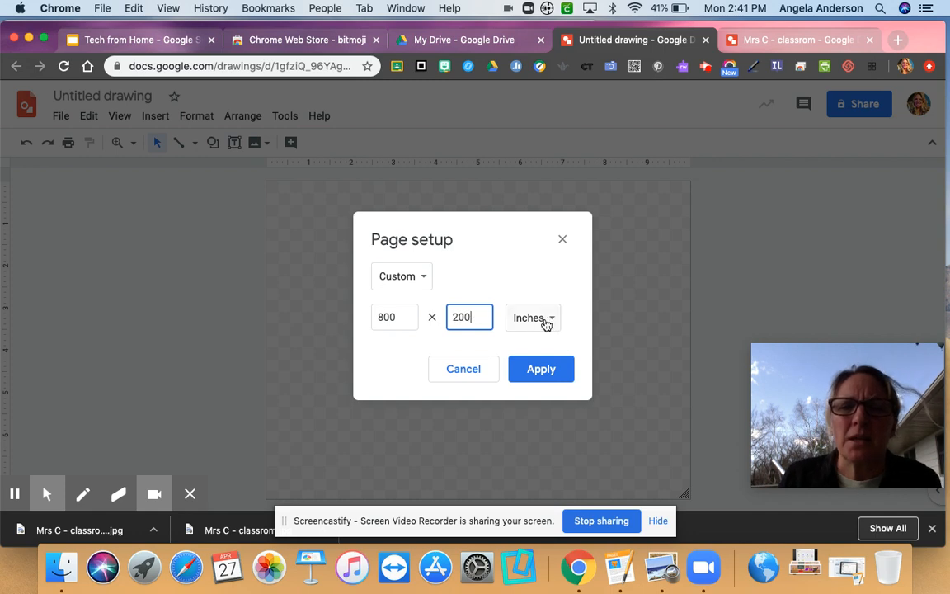
pyautogui.click(545, 321)
pyautogui.click(546, 391)
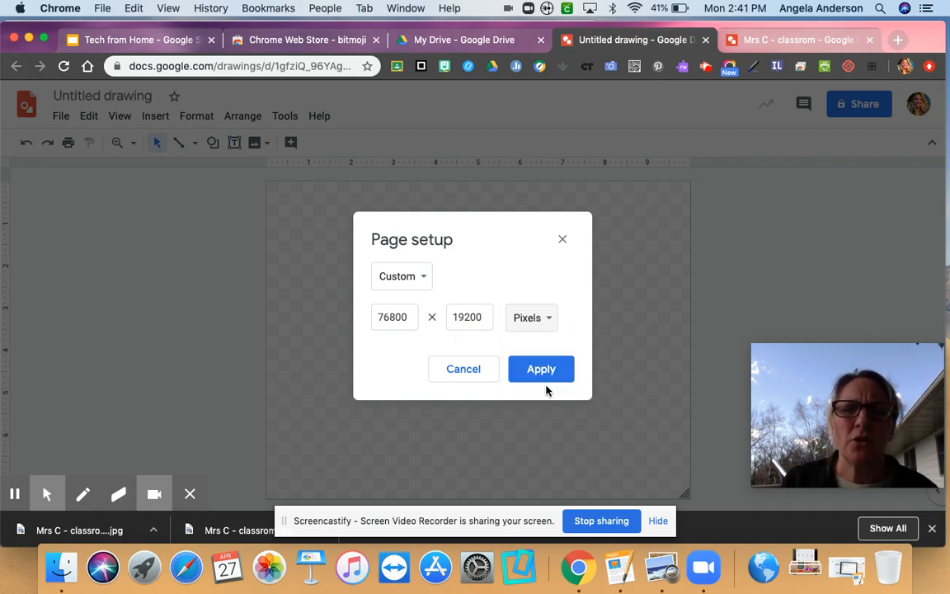
# Re-enter the page size as 800 by 200 pixels and apply it to the drawing
pyautogui.click(405, 316)
pyautogui.doubleClick(405, 316)
pyautogui.write('800')
pyautogui.doubleClick(467, 319)
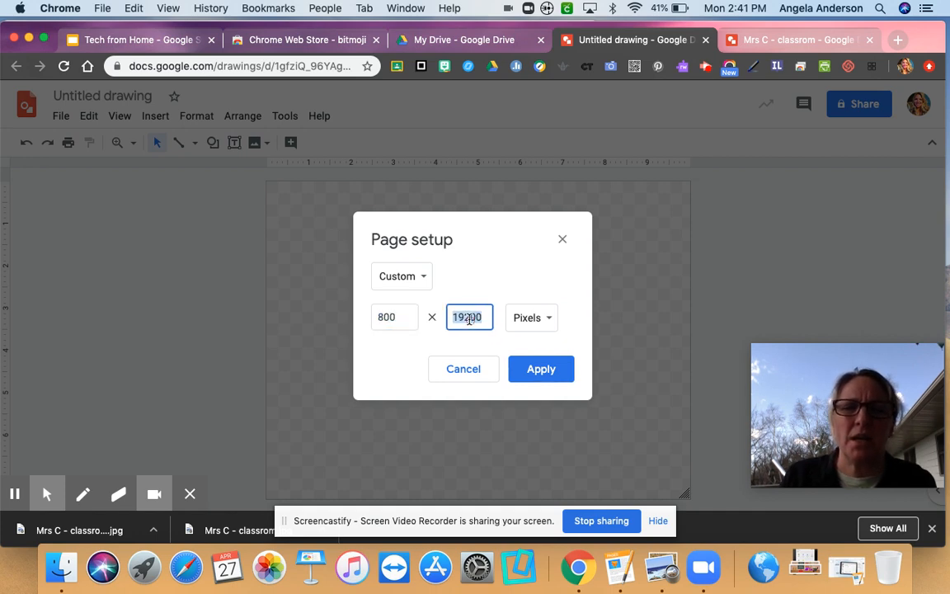
pyautogui.write('29')
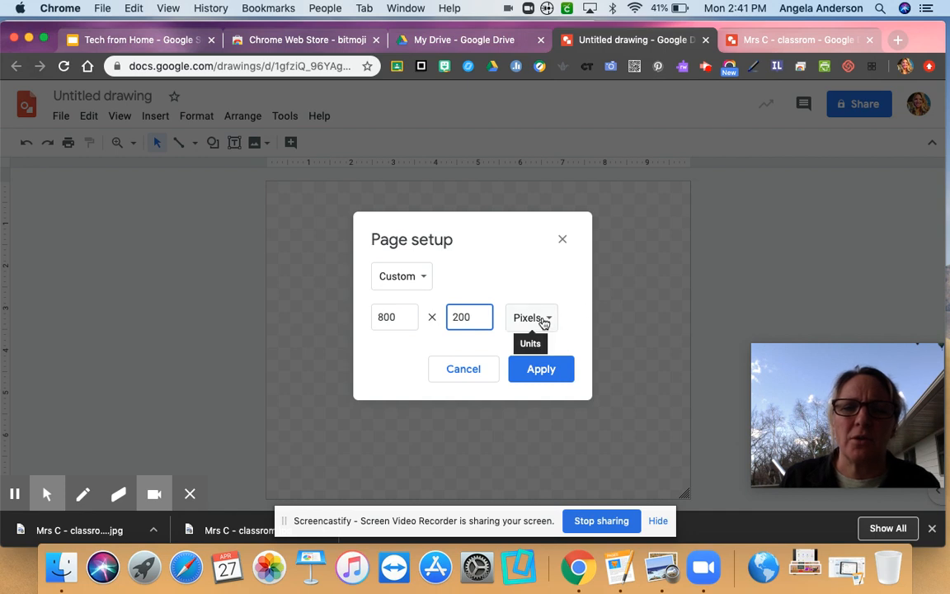
pyautogui.click(541, 368)
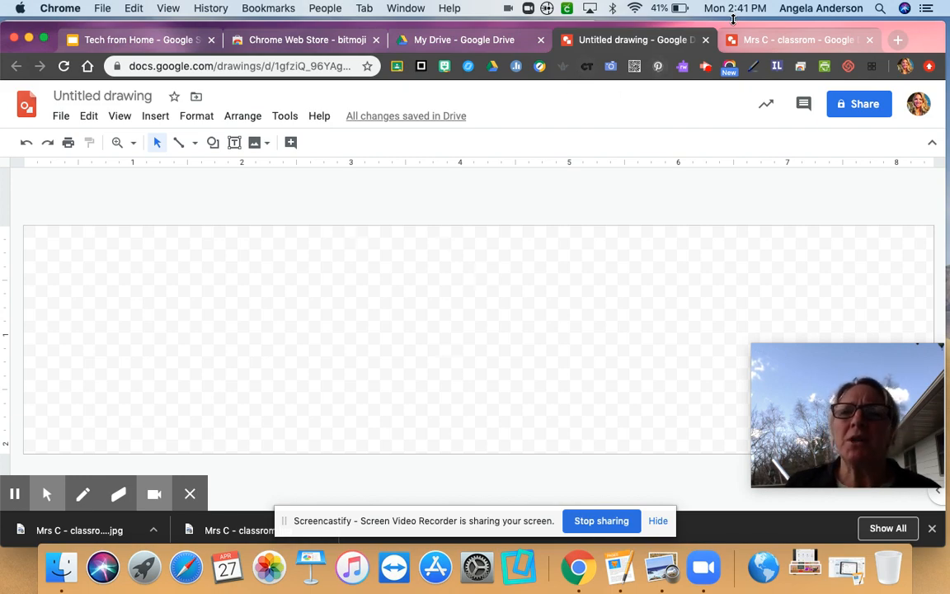
# Check the background of the finished classroom drawing and go back to the resized blank drawing
pyautogui.click(747, 40)
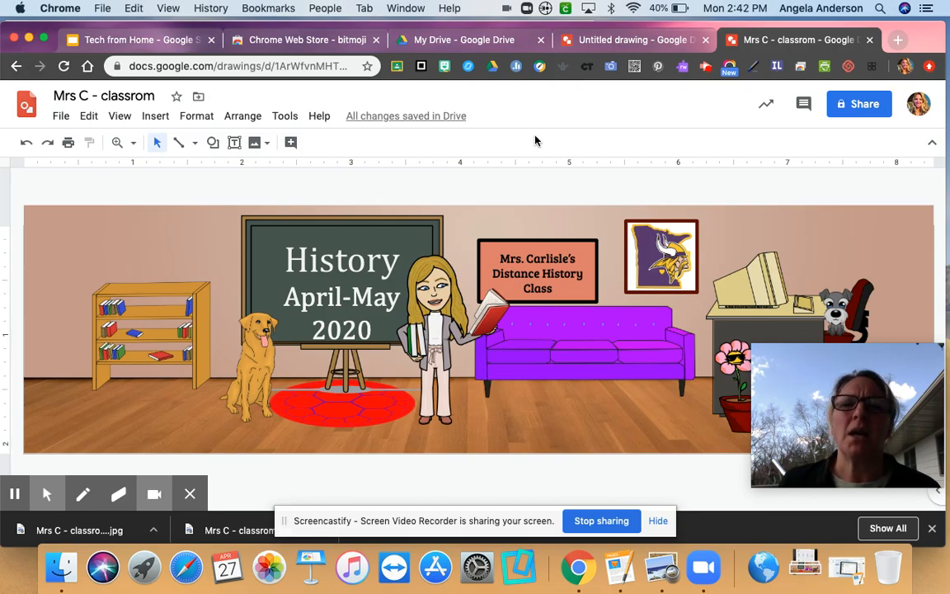
pyautogui.click(581, 46)
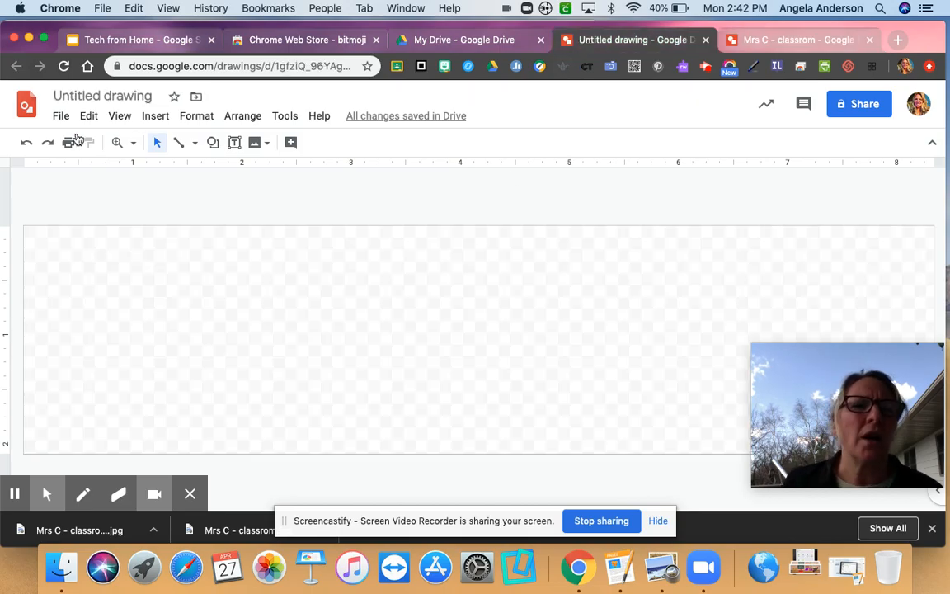
# Search the web for "image wall" from within the drawing and browse the pictures for a background
pyautogui.click(154, 118)
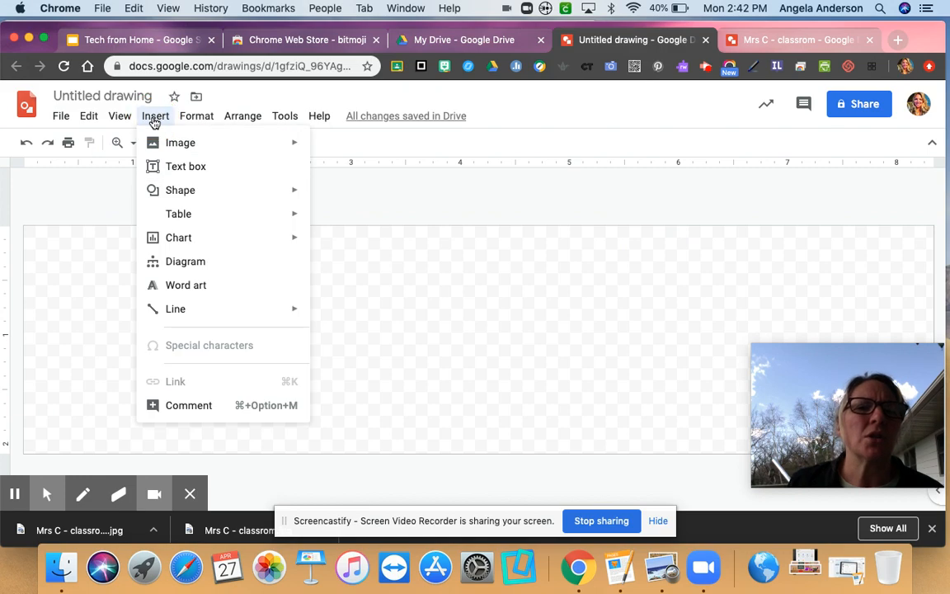
pyautogui.moveTo(161, 142)
pyautogui.click(379, 174)
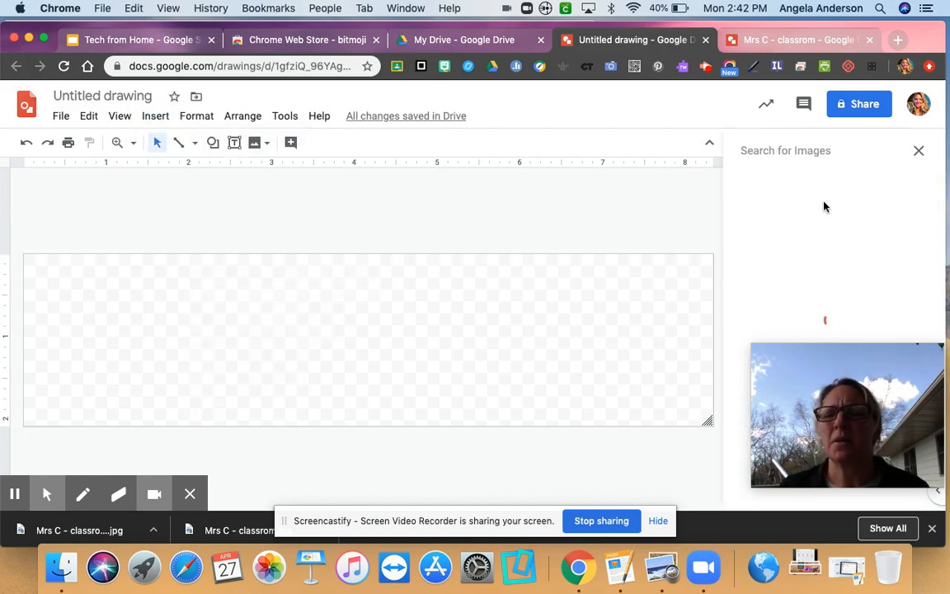
pyautogui.write('i')
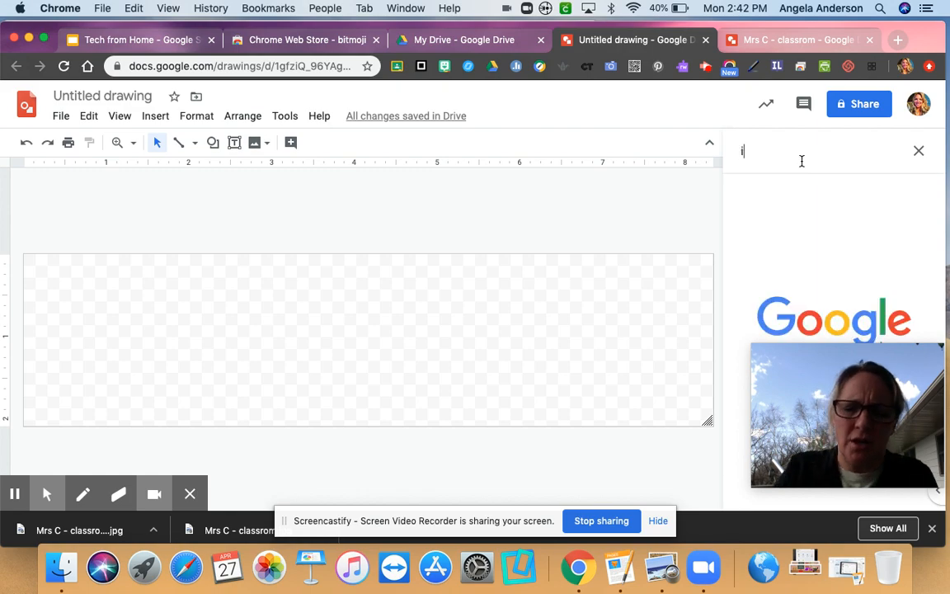
pyautogui.write('mage wall')
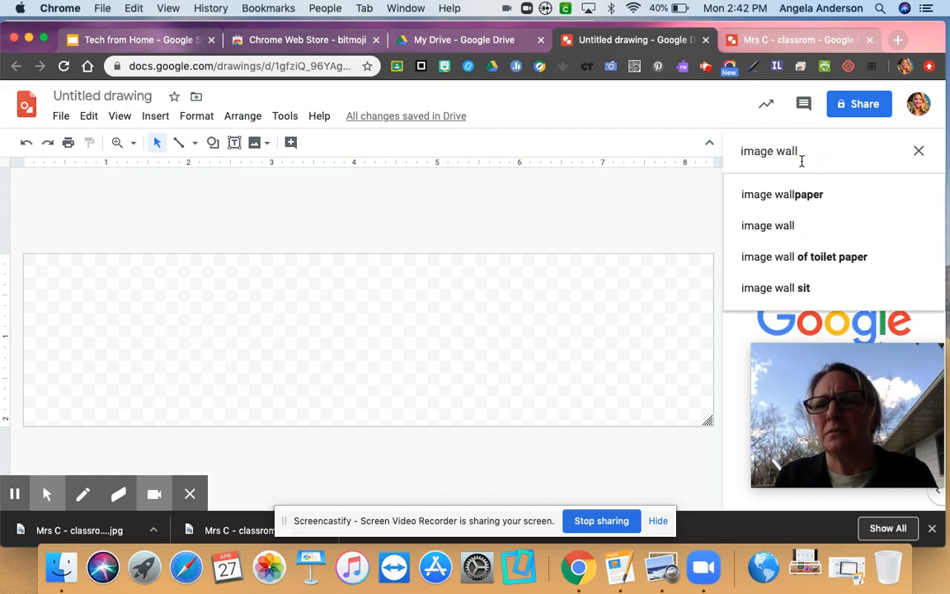
pyautogui.press('Return')
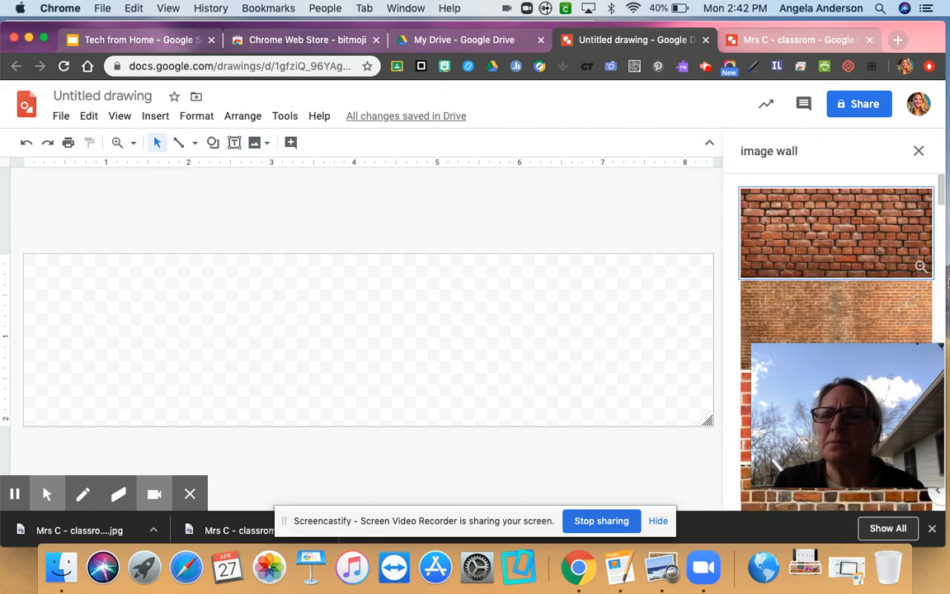
pyautogui.moveTo(887, 367); pyautogui.dragTo(231, 335)
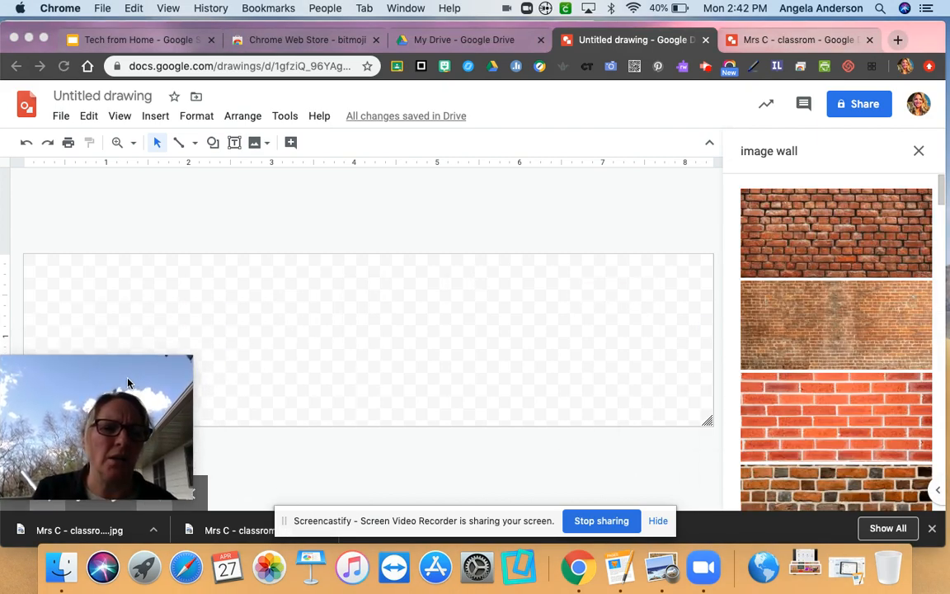
pyautogui.scroll(-3, 832, 371)
pyautogui.scroll(-10, 831, 371)
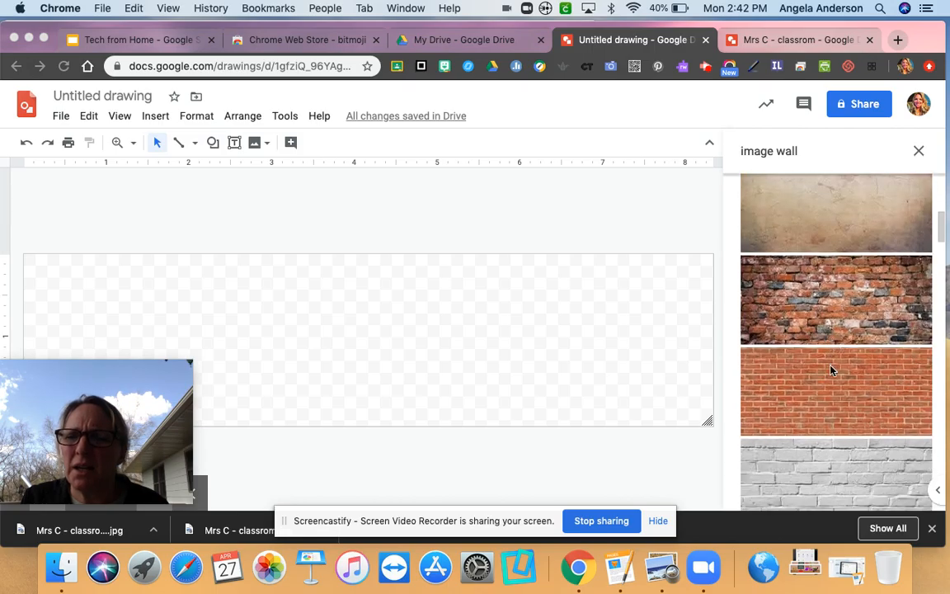
pyautogui.scroll(-4, 831, 371)
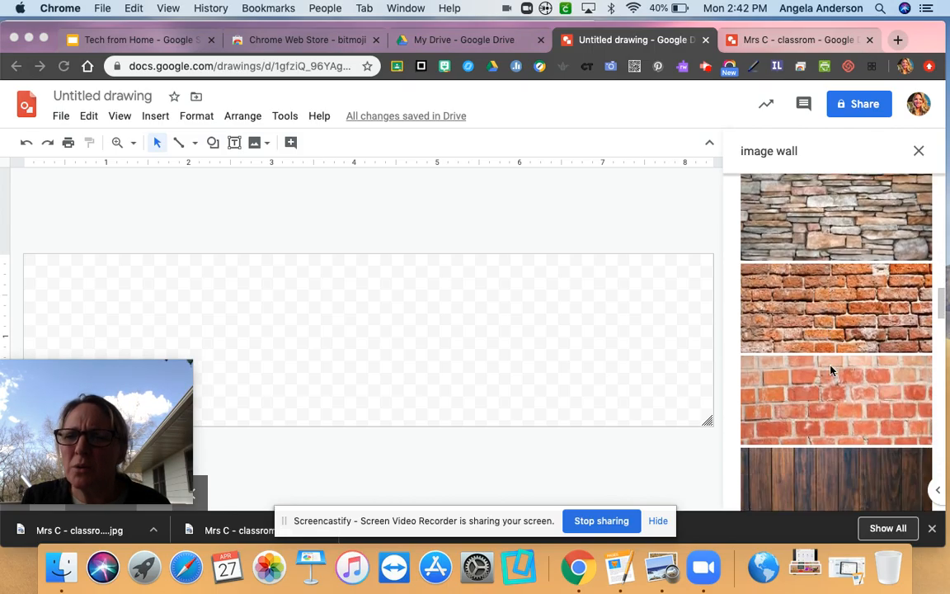
pyautogui.scroll(4, 831, 371)
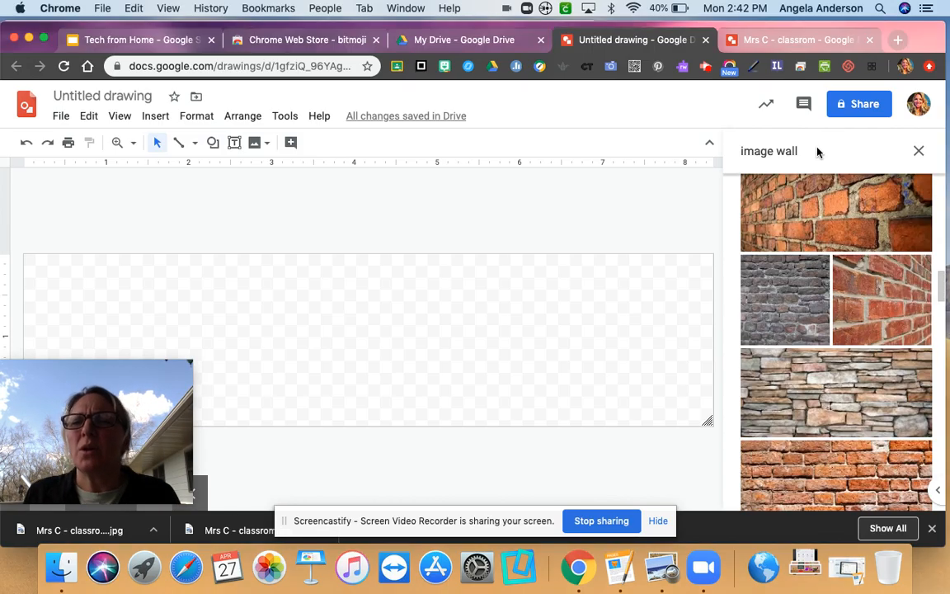
# Refine the image search to "image wall and floor"
pyautogui.click(816, 155)
pyautogui.write('land')
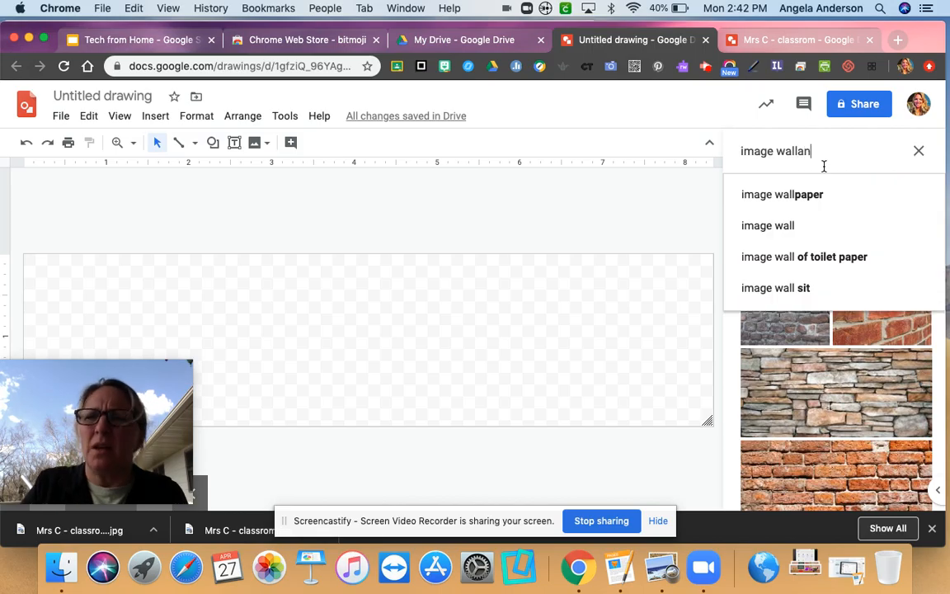
pyautogui.press('BackSpace')
pyautogui.press('BackSpace')
pyautogui.press('BackSpace')
pyautogui.press('BackSpace')
pyautogui.write('and floor')
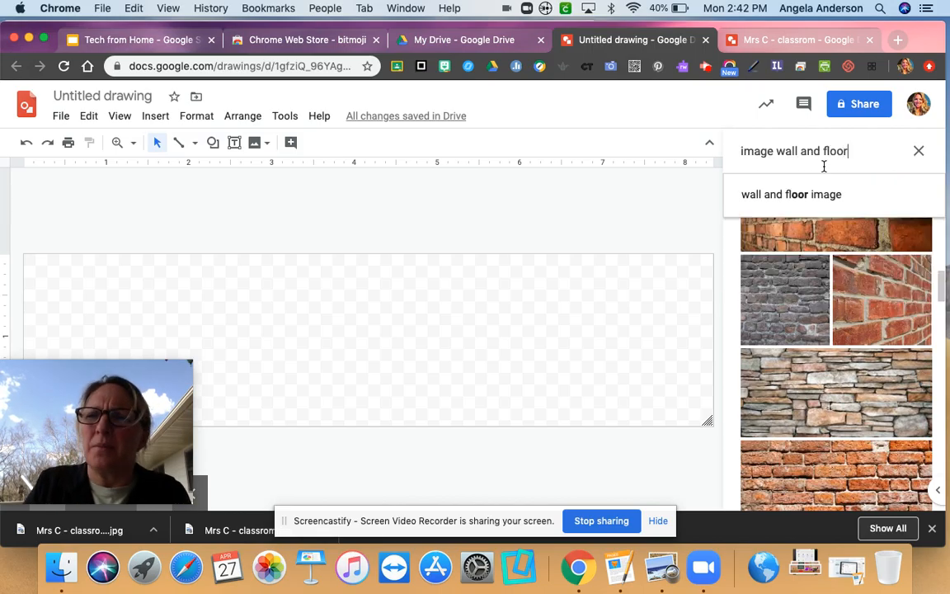
pyautogui.press('Return')
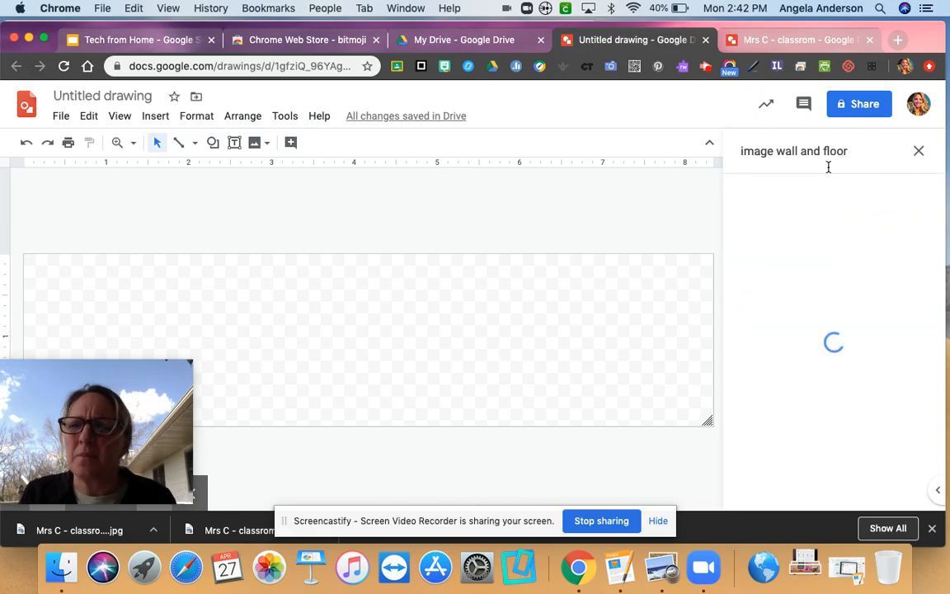
# Insert the picture of the stained white wall with a wooden plank floor into the drawing and select it
pyautogui.moveTo(867, 326); pyautogui.dragTo(272, 262)
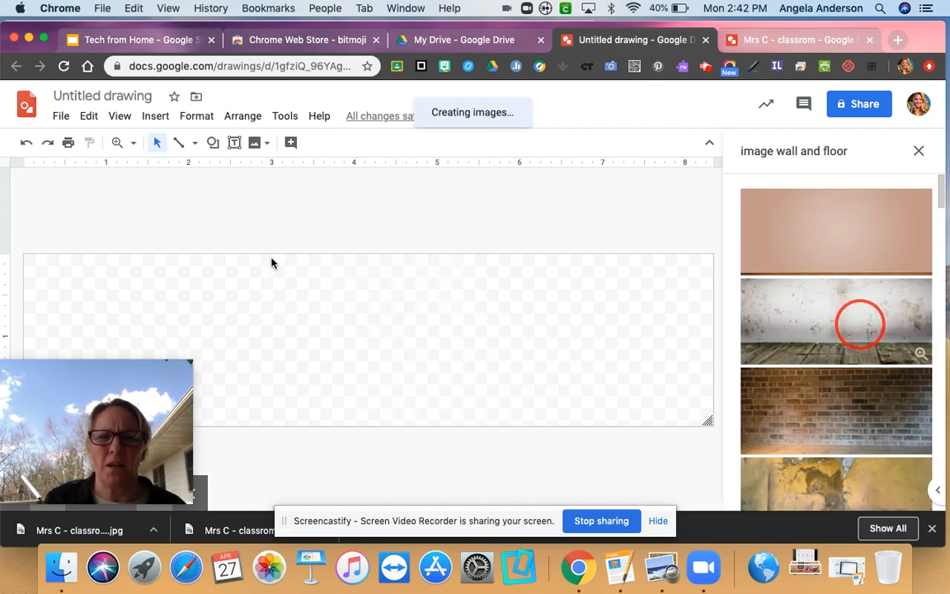
pyautogui.click(175, 293)
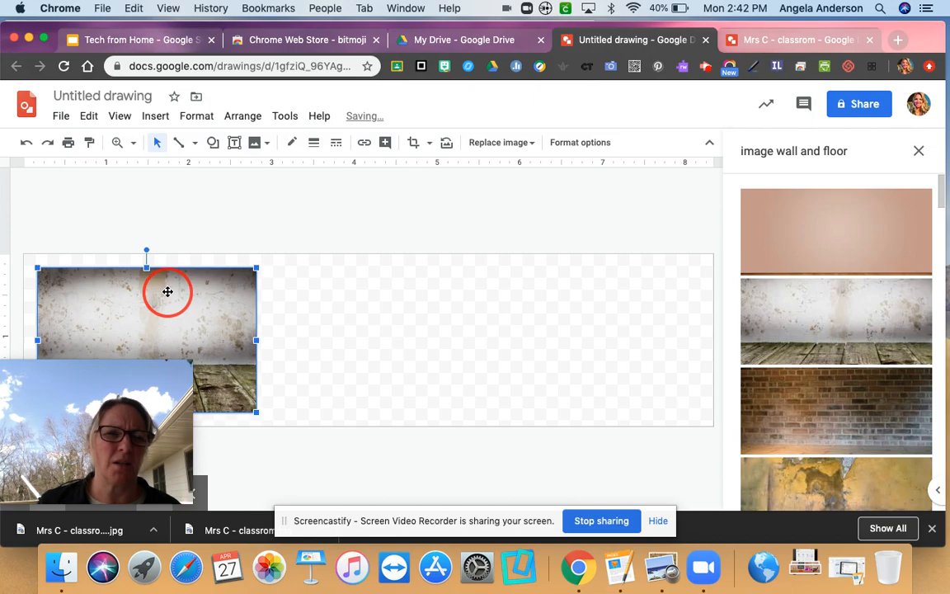
# Align the stained wall picture with the page's left edge and enlarge it to span most of the page width
pyautogui.rightClick(205, 292)
pyautogui.click(78, 278)
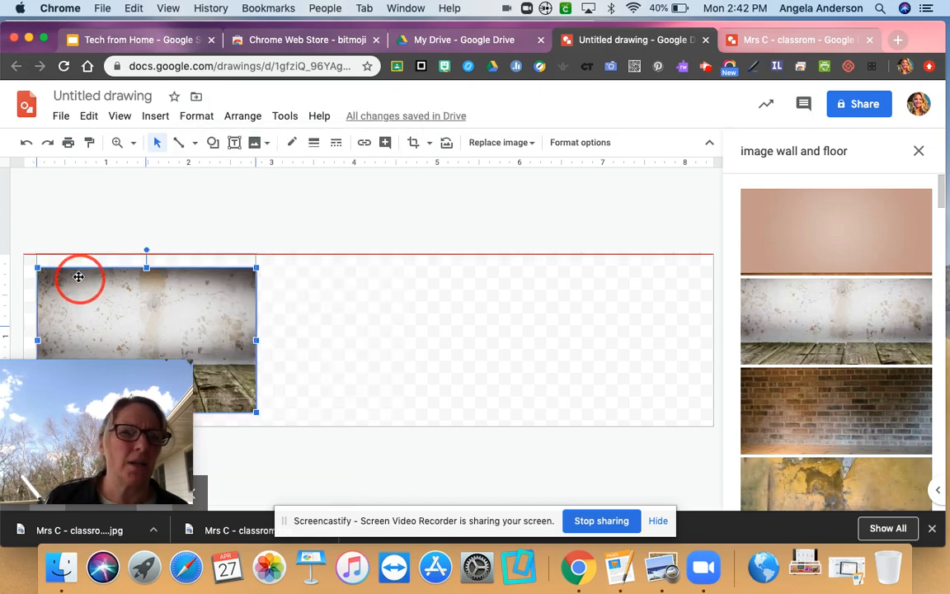
pyautogui.moveTo(78, 278); pyautogui.dragTo(76, 265)
pyautogui.moveTo(252, 394); pyautogui.dragTo(711, 476)
pyautogui.moveTo(239, 384); pyautogui.dragTo(156, 329)
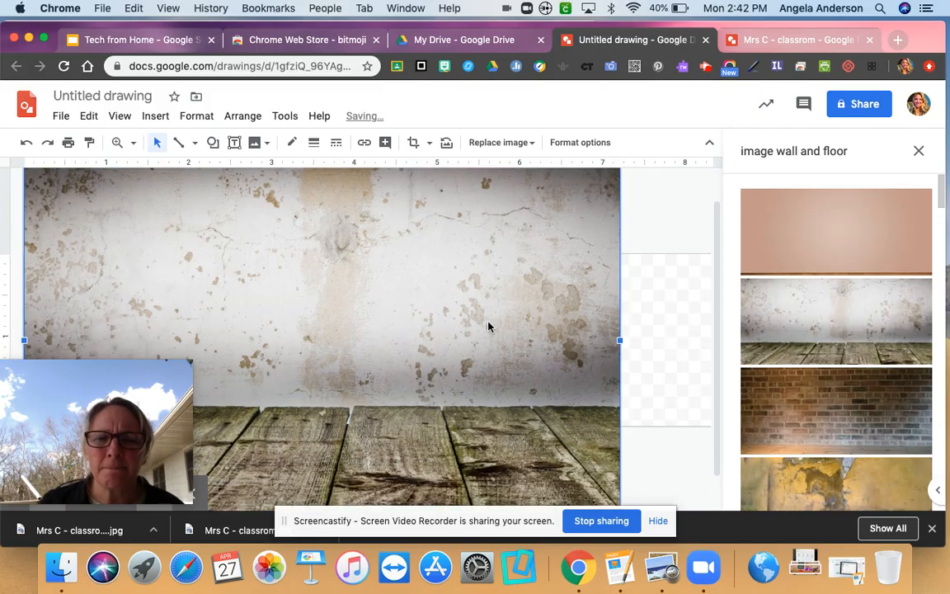
# Try to reduce the stained wall picture's height to fit the banner page, and delete the picture
pyautogui.scroll(2, 531, 287)
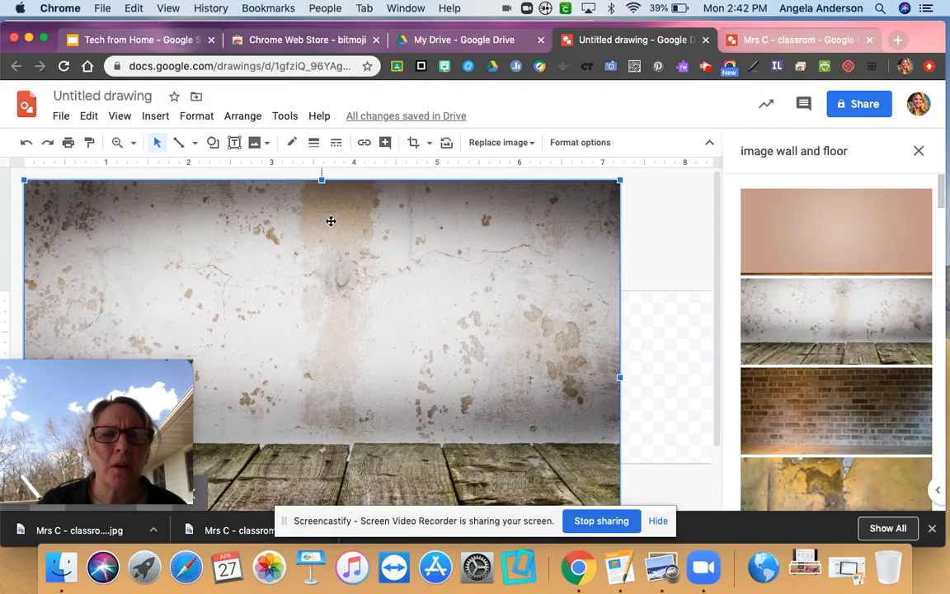
pyautogui.moveTo(322, 179); pyautogui.dragTo(335, 286)
pyautogui.scroll(-3, 336, 288)
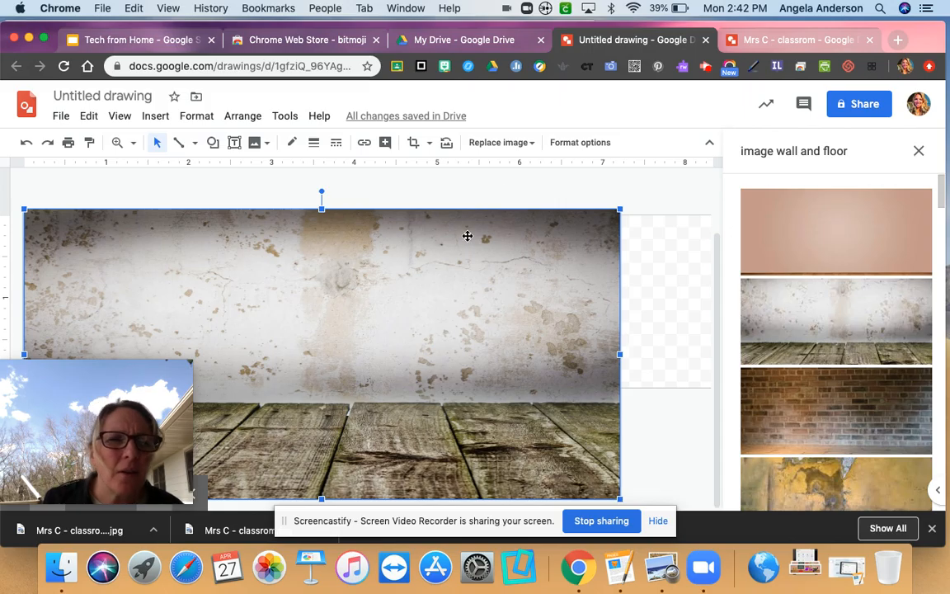
pyautogui.moveTo(620, 210); pyautogui.dragTo(714, 184)
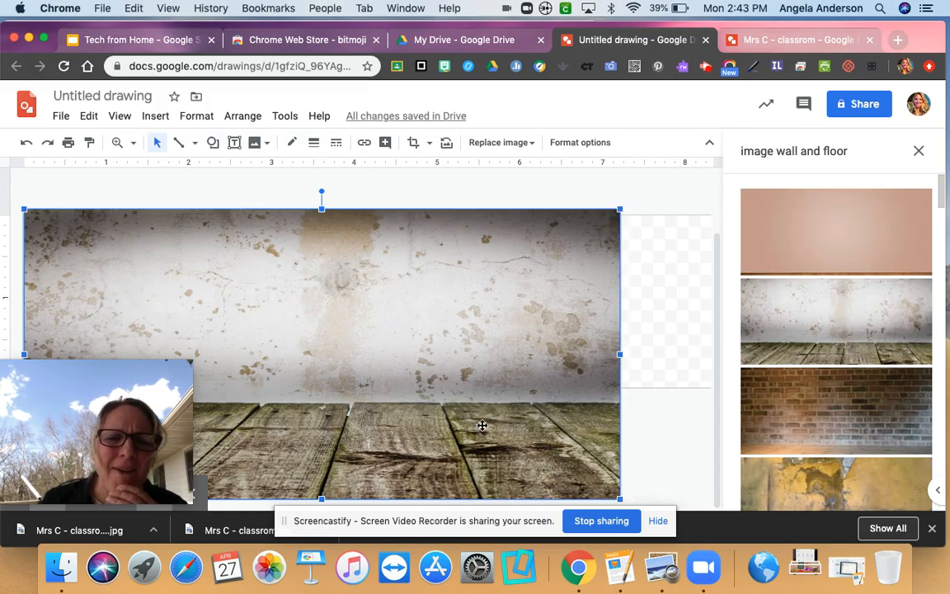
pyautogui.press('BackSpace')
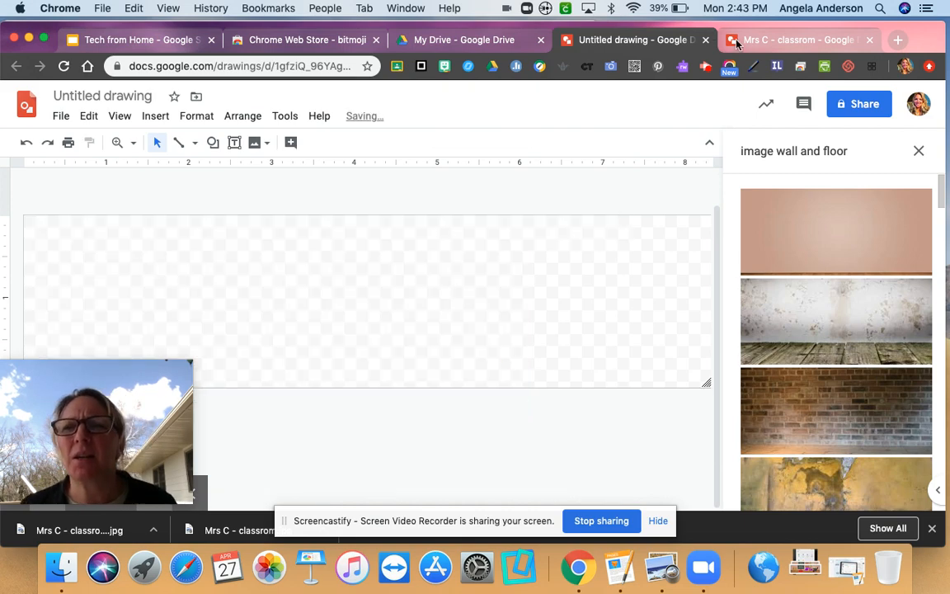
# Insert the picture of the white brick wall with a wooden plank floor from the image search results
pyautogui.scroll(-4, 859, 319)
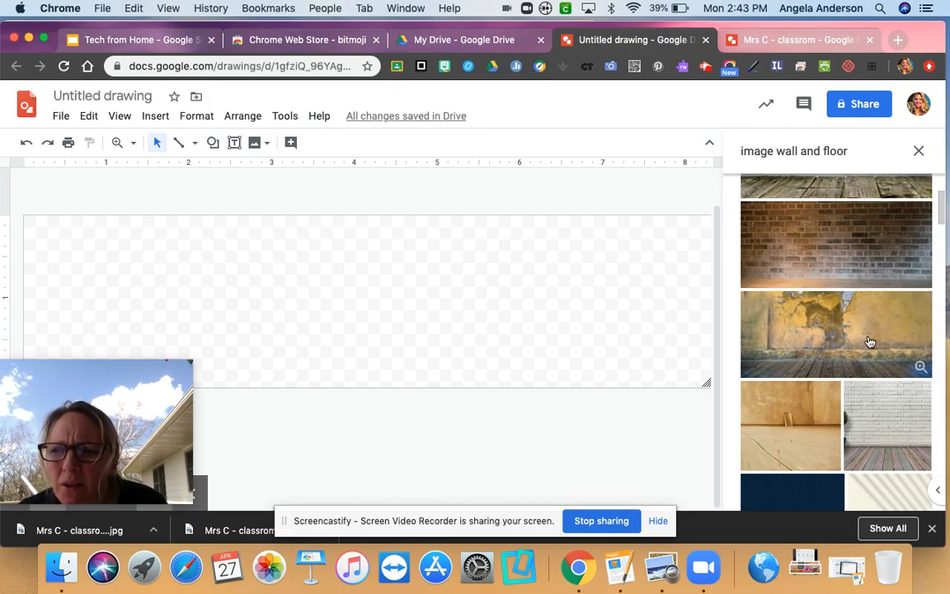
pyautogui.click(894, 427)
pyautogui.moveTo(893, 426); pyautogui.dragTo(265, 238)
pyautogui.click(328, 256)
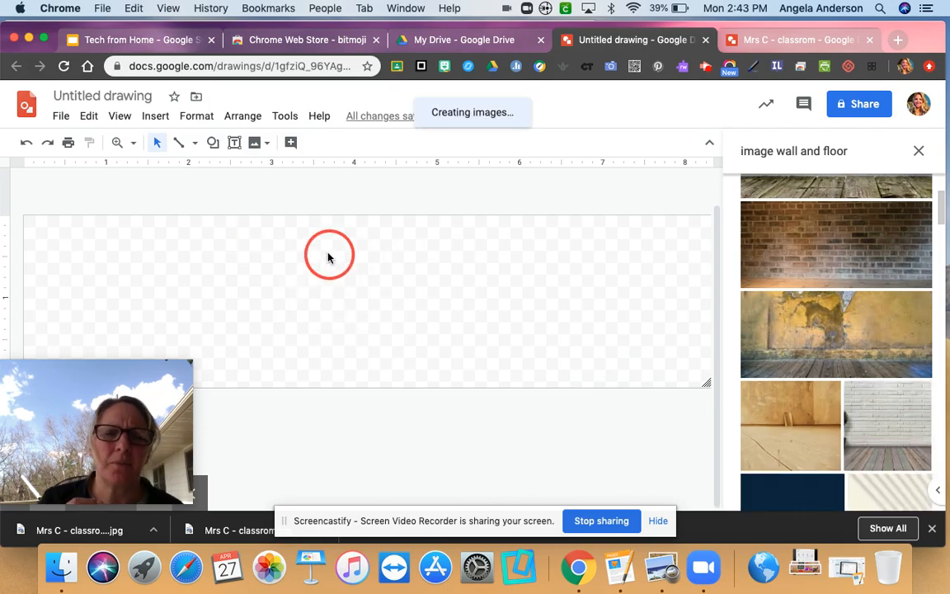
# Move the white brick wall picture onto the page and enlarge it toward the page's right edge
pyautogui.click(219, 376)
pyautogui.moveTo(220, 377); pyautogui.dragTo(286, 394)
pyautogui.moveTo(245, 346); pyautogui.dragTo(675, 304)
pyautogui.moveTo(467, 390); pyautogui.dragTo(31, 524)
pyautogui.moveTo(543, 297); pyautogui.dragTo(328, 294)
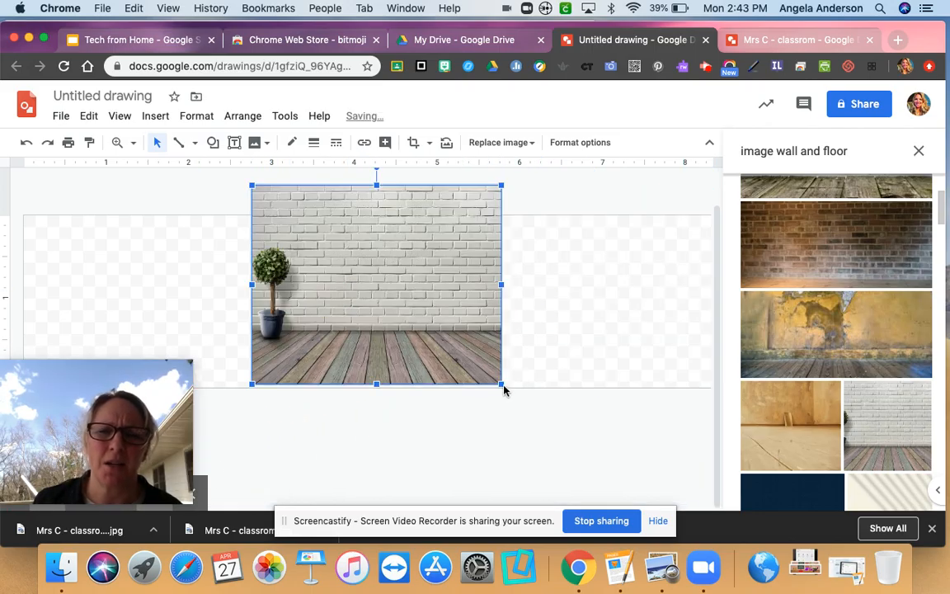
pyautogui.moveTo(503, 386); pyautogui.dragTo(698, 454)
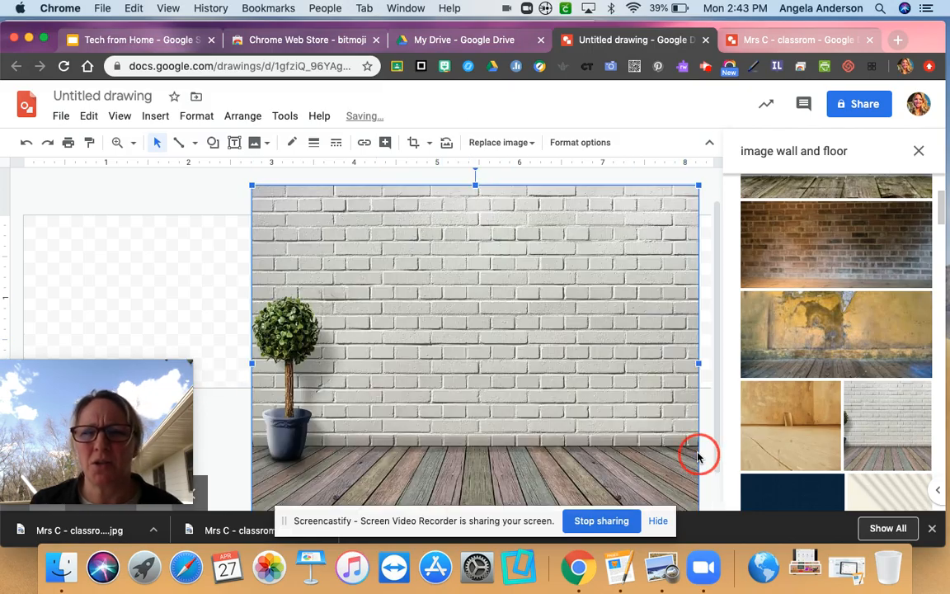
pyautogui.scroll(-2, 415, 304)
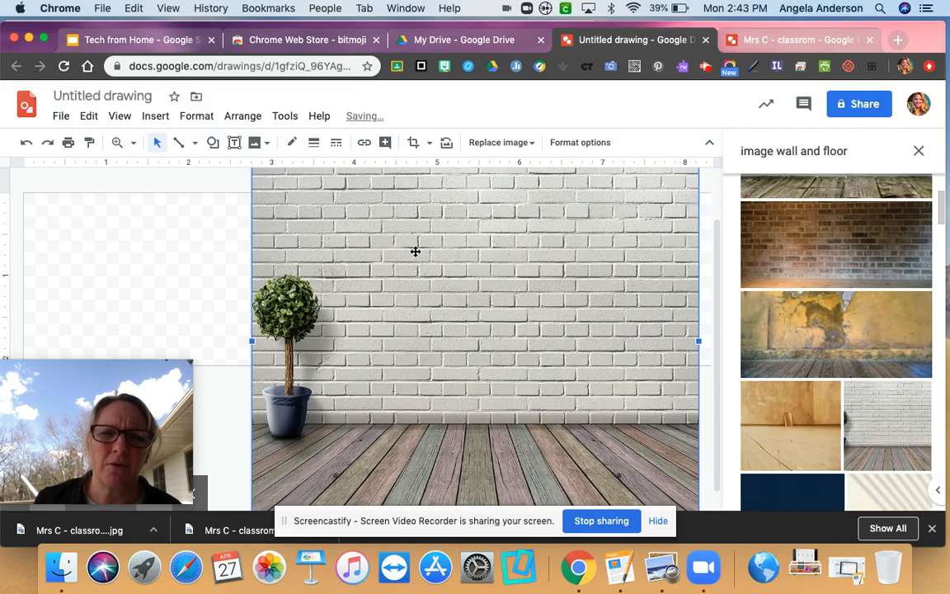
# Try to crop the white brick wall picture to the banner page's height, and delete the picture
pyautogui.doubleClick(451, 433)
pyautogui.moveTo(475, 497); pyautogui.dragTo(479, 346)
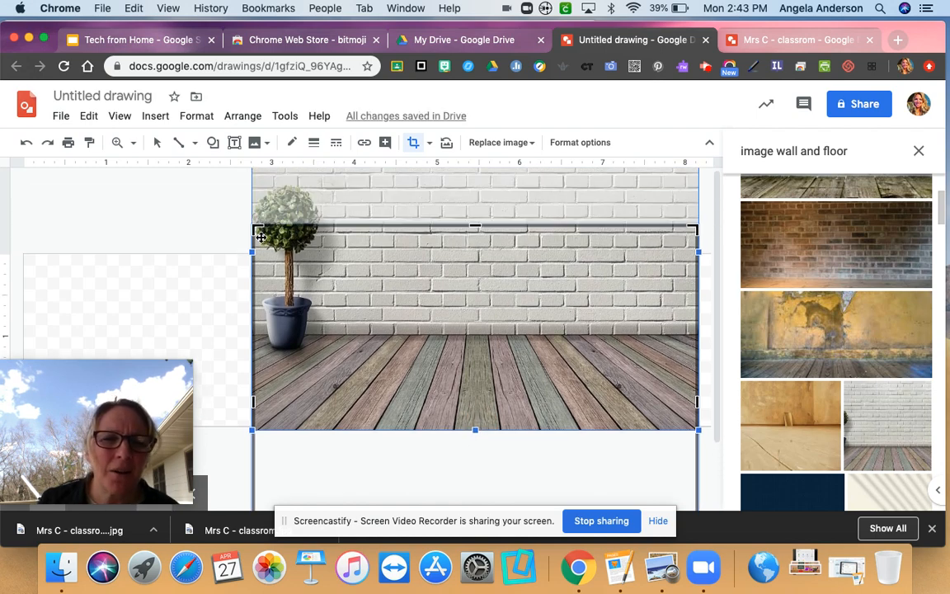
pyautogui.moveTo(255, 226); pyautogui.dragTo(266, 249)
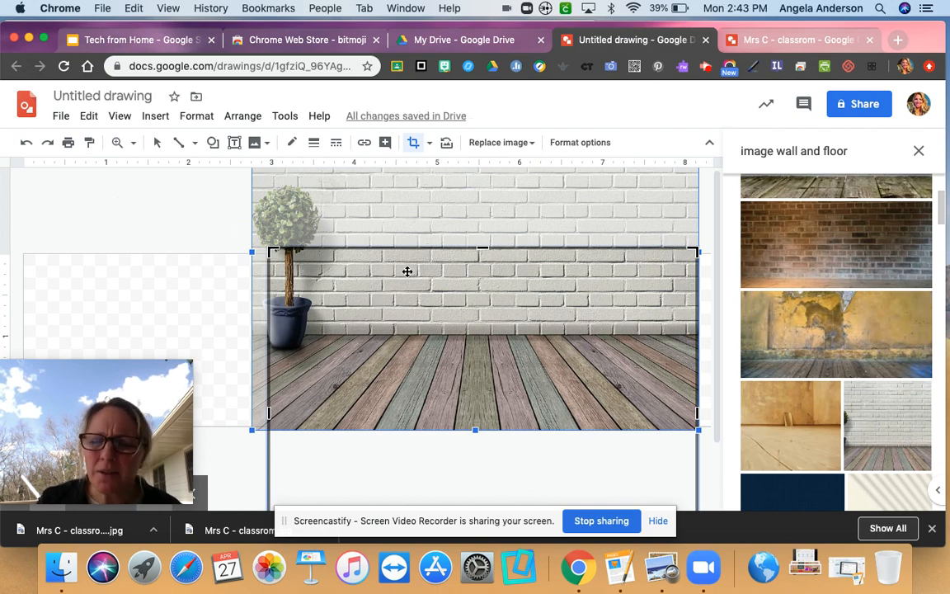
pyautogui.click(397, 369)
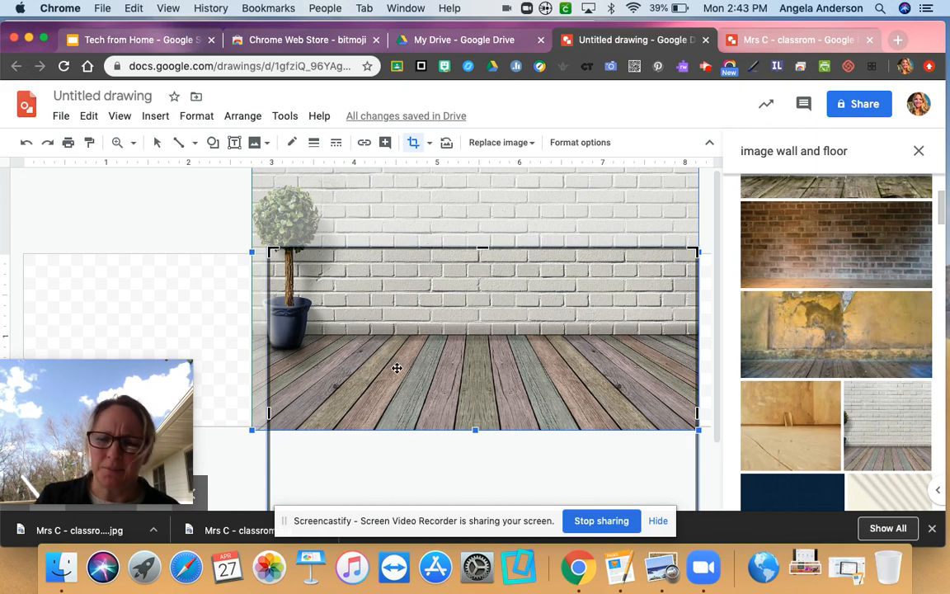
pyautogui.press('Delete')
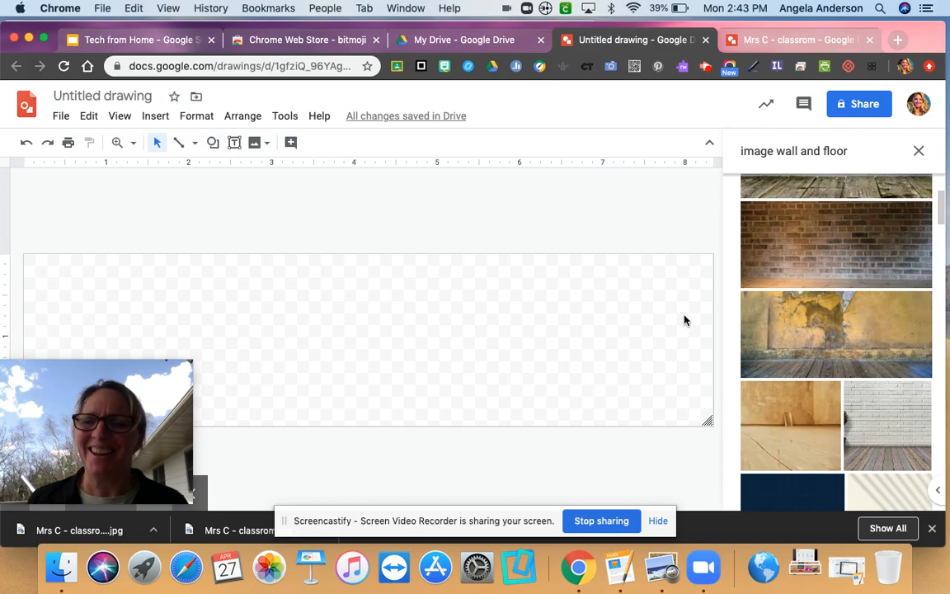
# Check the finished classroom drawing, and insert the "Let's Discuss" water cooler Bitmoji left of centre on the untitled drawing's page
pyautogui.click(753, 39)
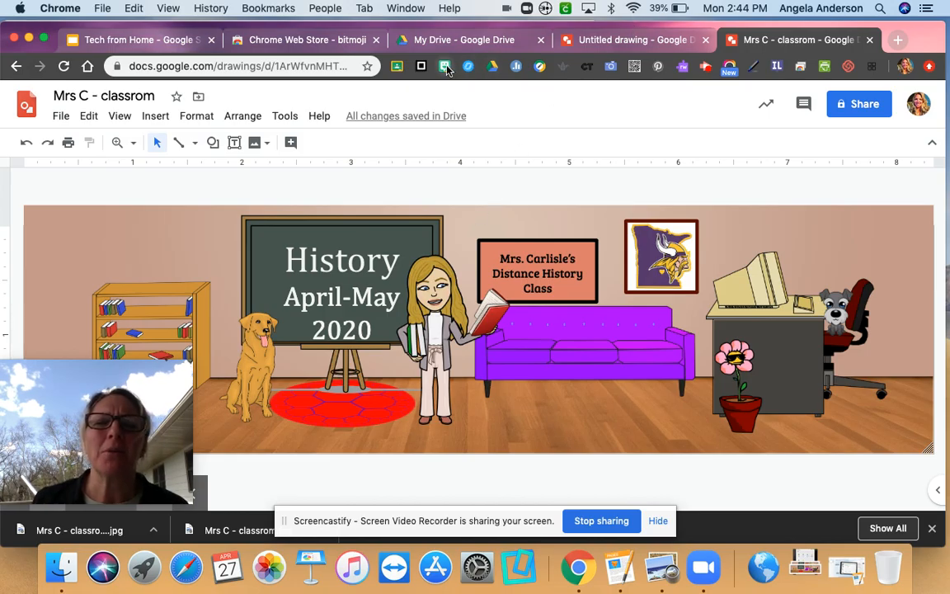
pyautogui.click(600, 41)
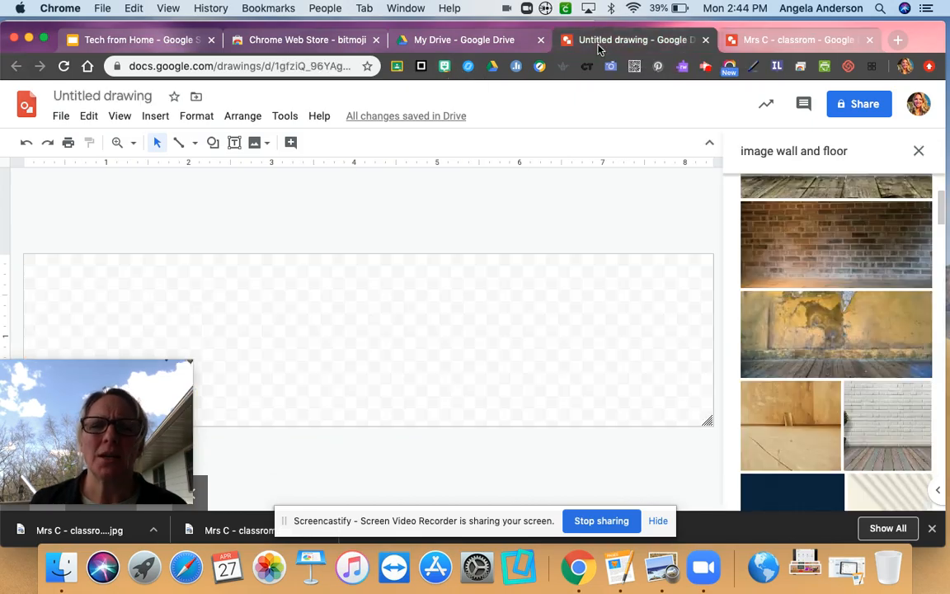
pyautogui.click(446, 68)
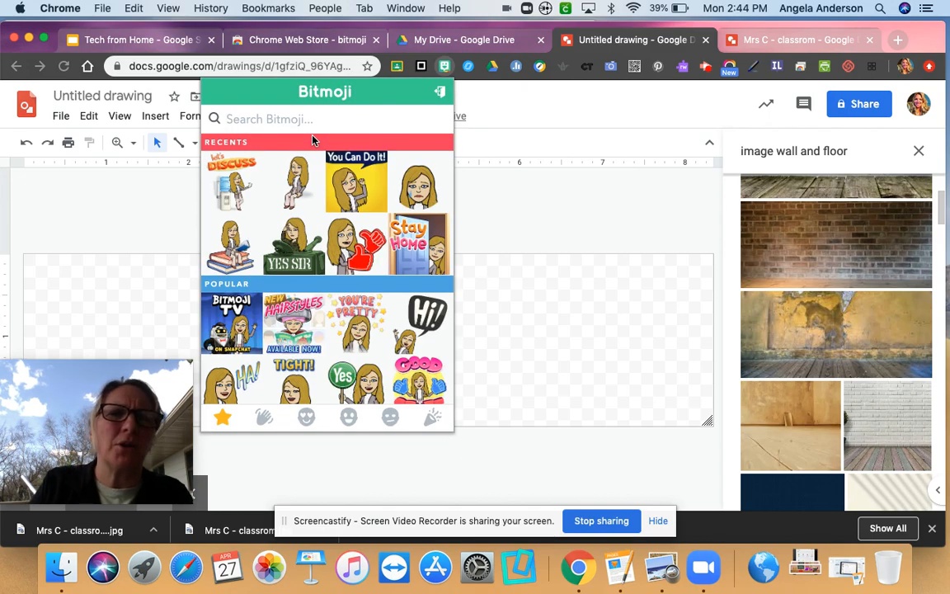
pyautogui.moveTo(229, 191); pyautogui.dragTo(504, 338)
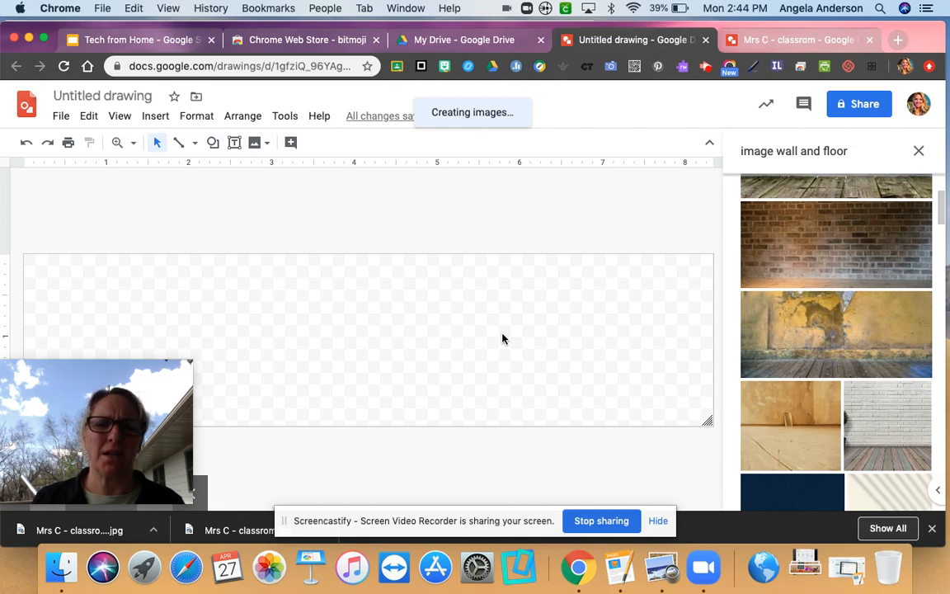
pyautogui.moveTo(503, 334); pyautogui.dragTo(315, 333)
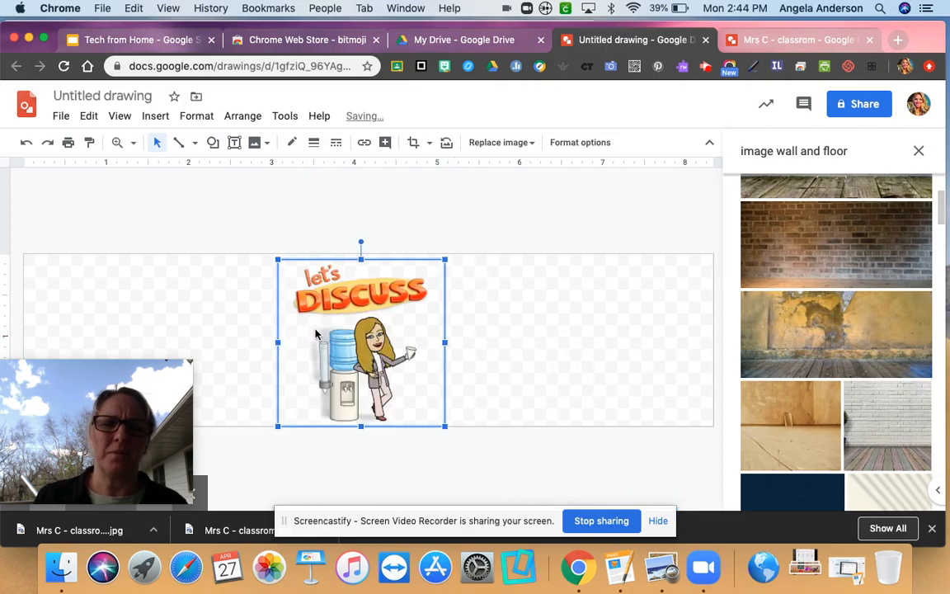
pyautogui.moveTo(380, 334); pyautogui.dragTo(320, 334)
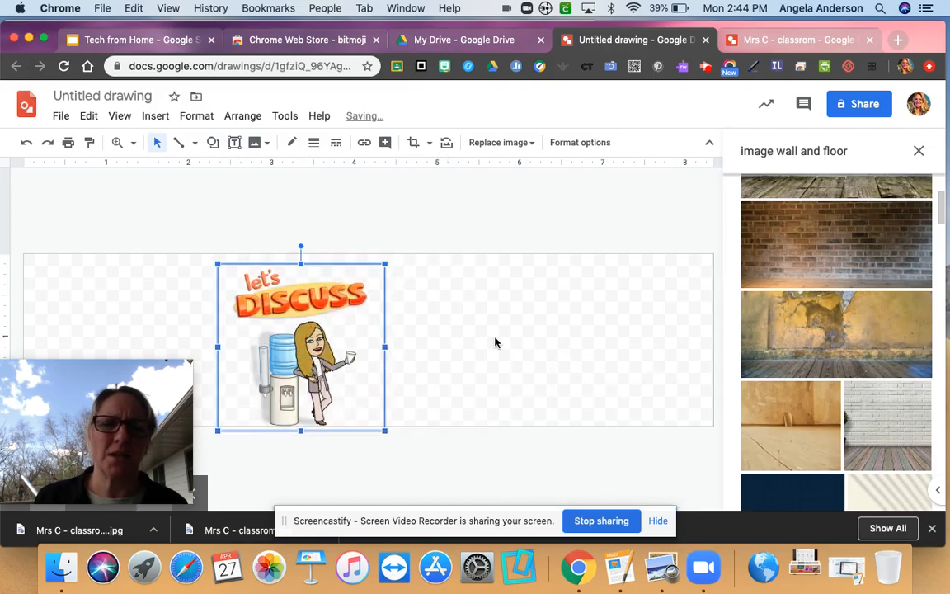
pyautogui.click(508, 340)
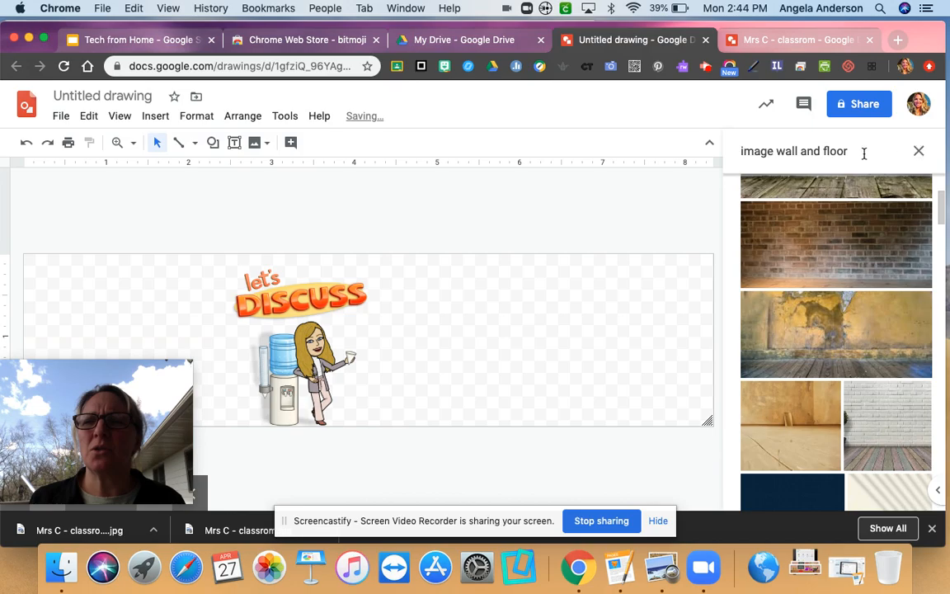
# Search the web for "purple couch" images from within the drawing
pyautogui.tripleClick(806, 157)
pyautogui.rightClick(806, 160)
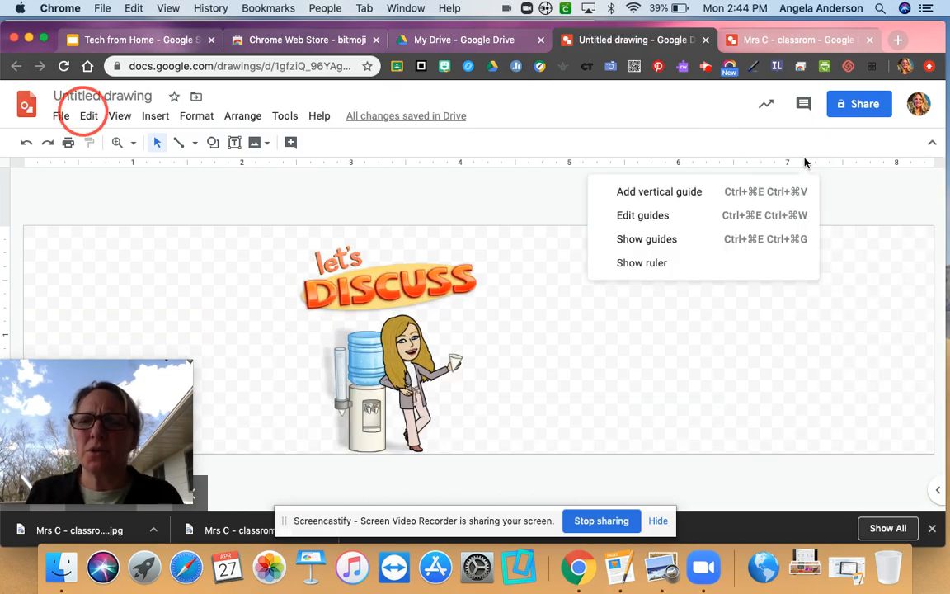
pyautogui.click(156, 118)
pyautogui.moveTo(173, 147)
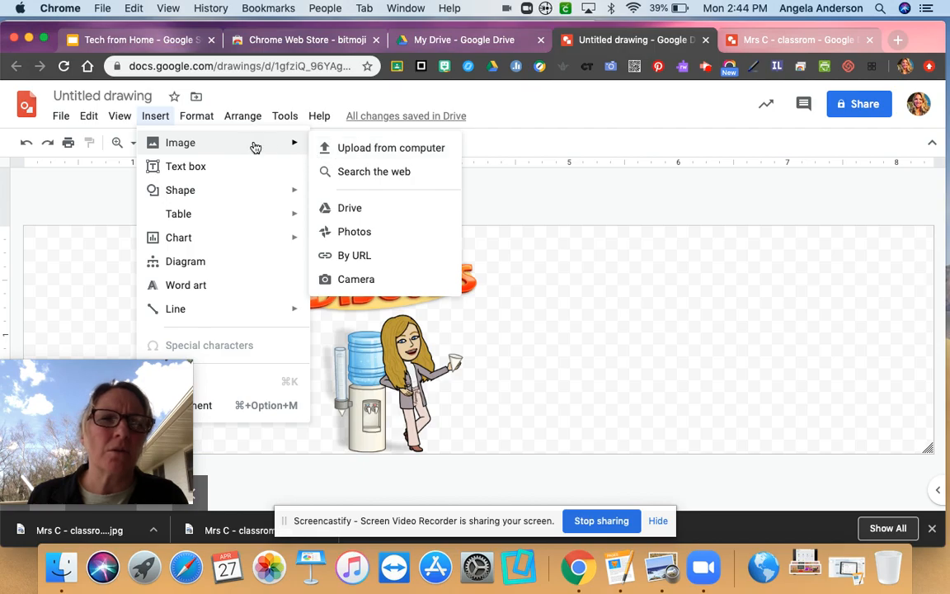
pyautogui.click(345, 173)
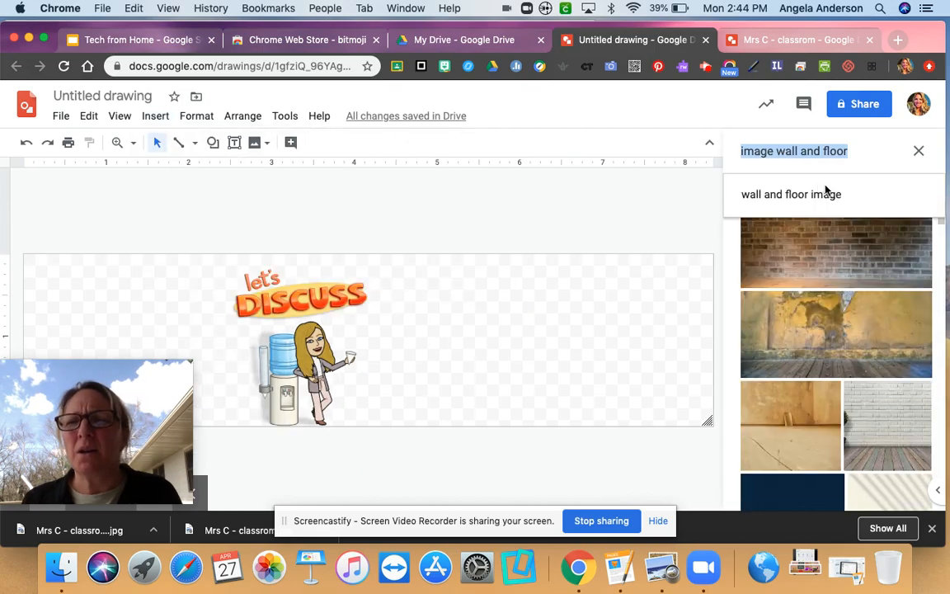
pyautogui.write('p')
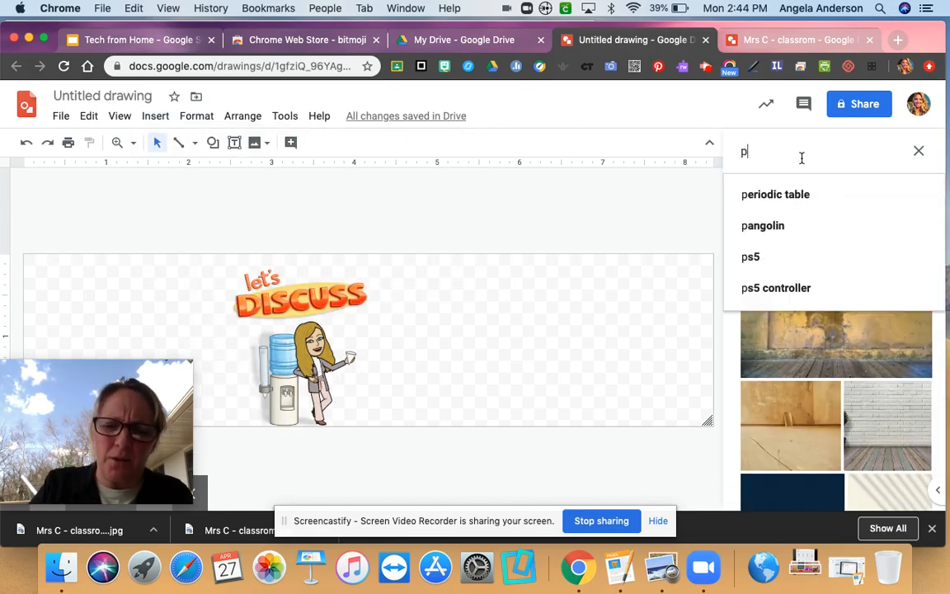
pyautogui.write('urple couch')
pyautogui.press('Return')
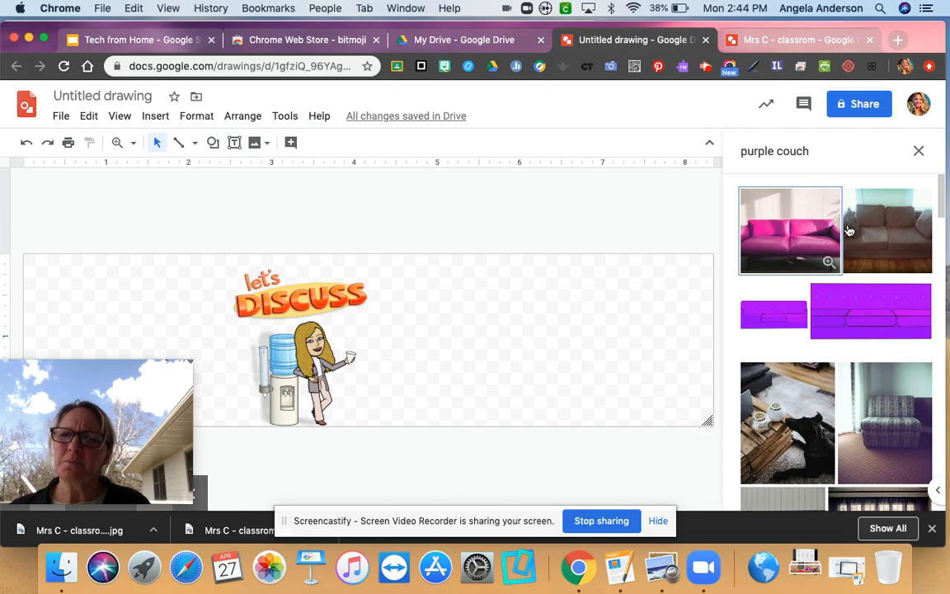
# Insert the purple couch with black legs into the drawing and extend the image search text to "purple couch clip art"
pyautogui.moveTo(794, 312); pyautogui.dragTo(535, 295)
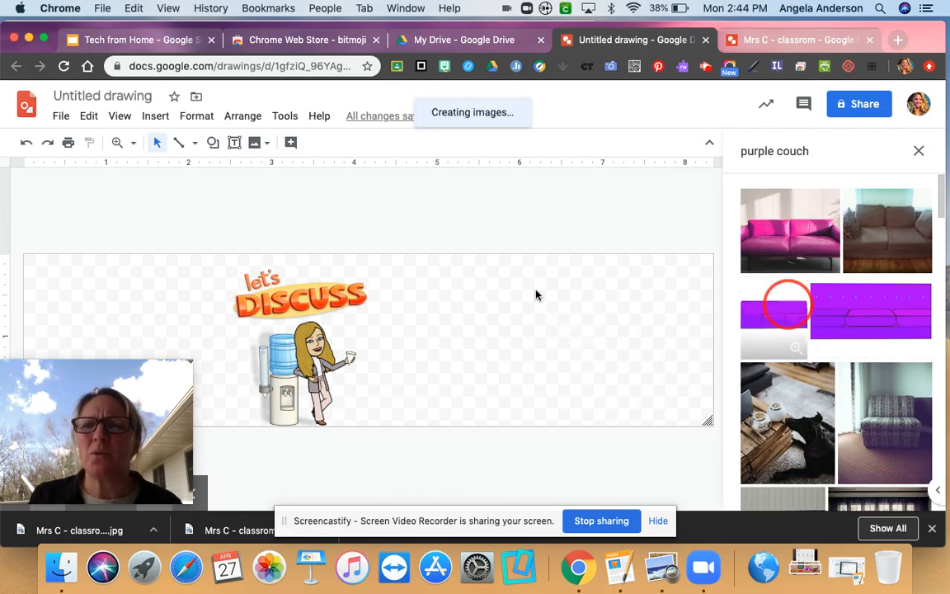
pyautogui.click(821, 159)
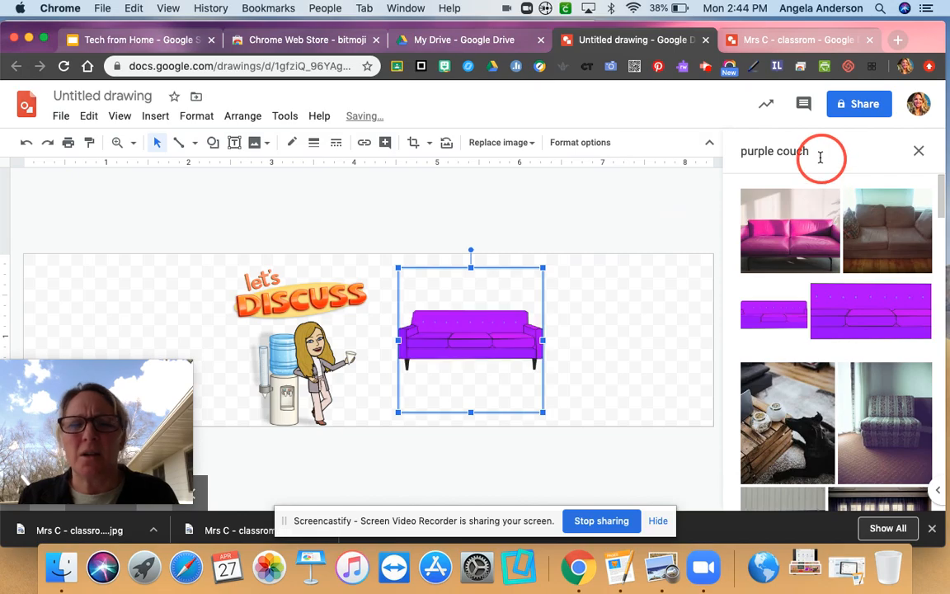
pyautogui.write('clip art')
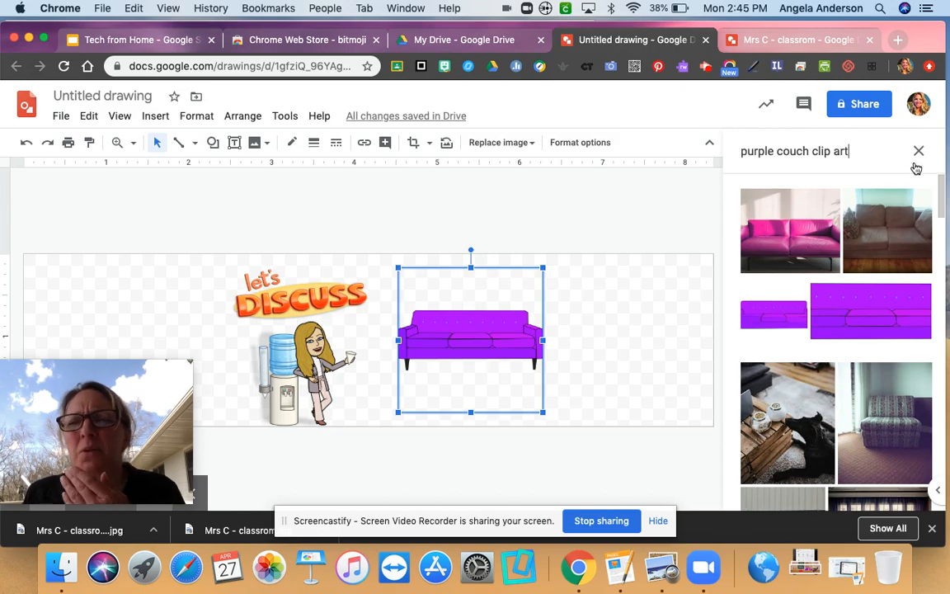
# Enlarge the purple couch and place it on the right part of the page, leaving it selected
pyautogui.click(594, 307)
pyautogui.moveTo(509, 330); pyautogui.dragTo(590, 315)
pyautogui.moveTo(476, 251); pyautogui.dragTo(421, 219)
pyautogui.click(550, 317)
pyautogui.moveTo(549, 317); pyautogui.dragTo(607, 394)
pyautogui.click(428, 393)
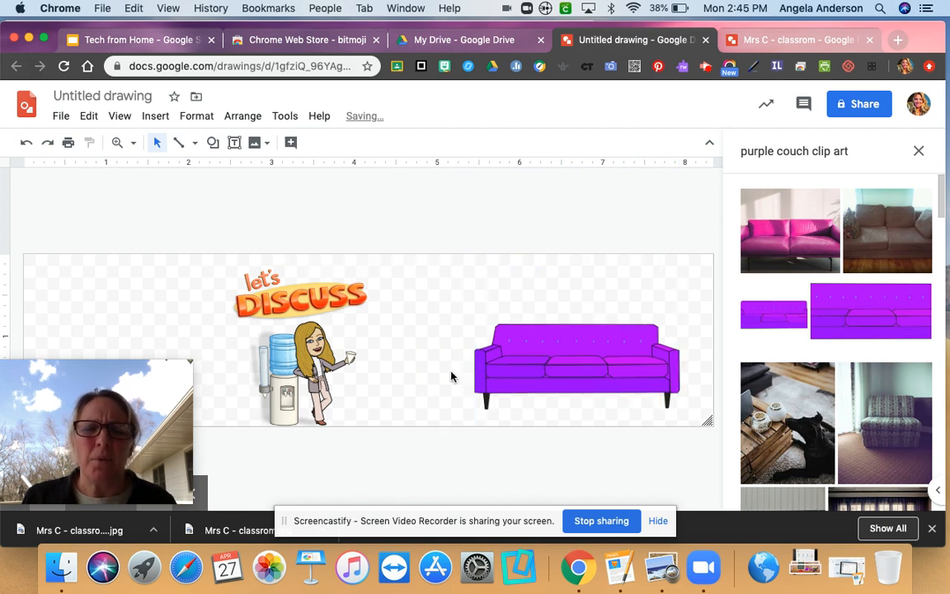
pyautogui.click(527, 344)
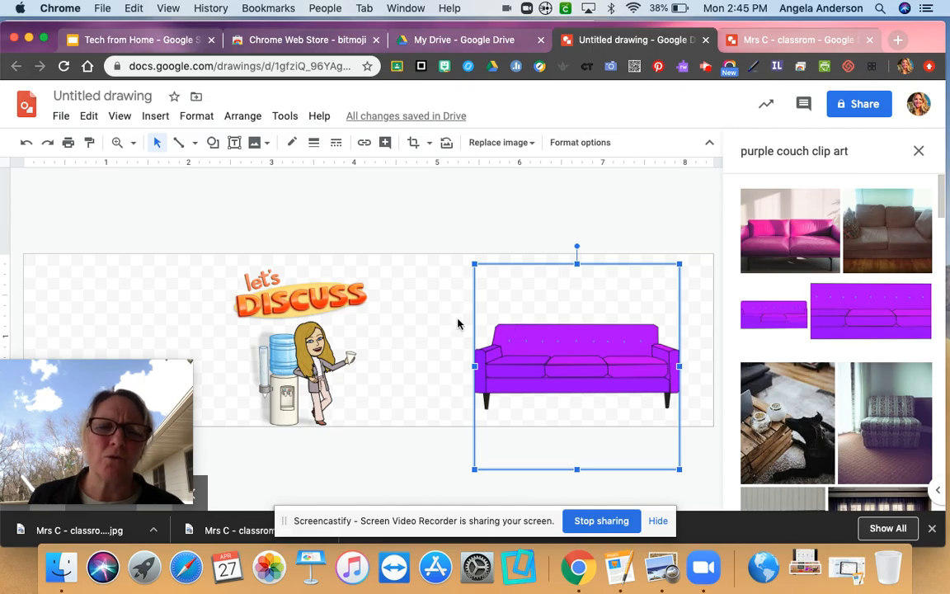
# Search the web for "image golden retriever clipart" from within the drawing
pyautogui.click(785, 150)
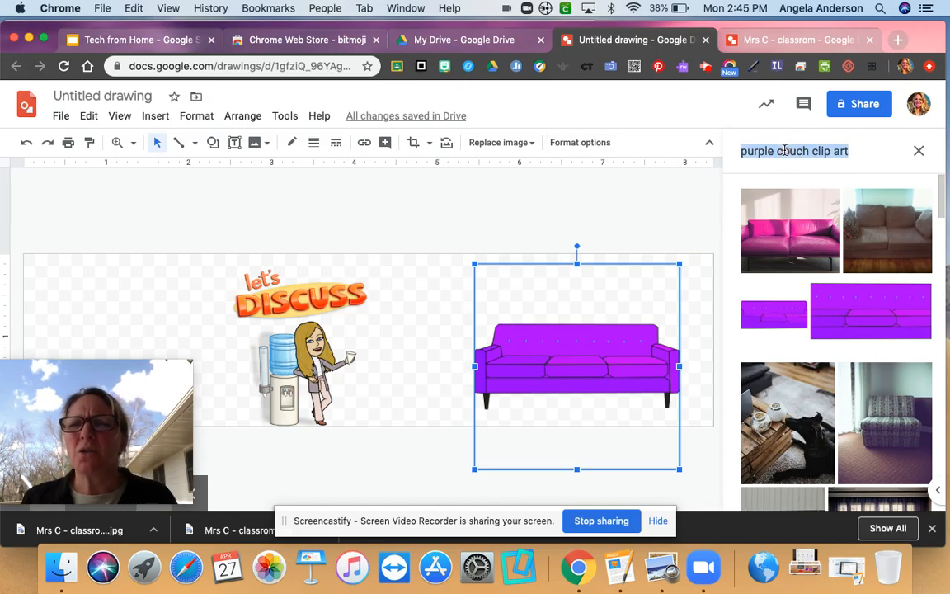
pyautogui.write('image ')
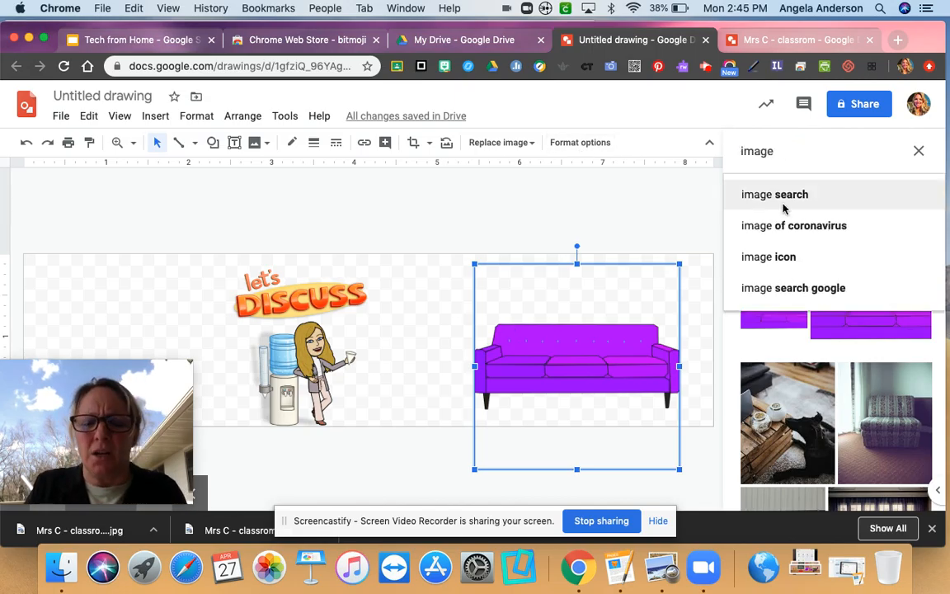
pyautogui.write('golder ')
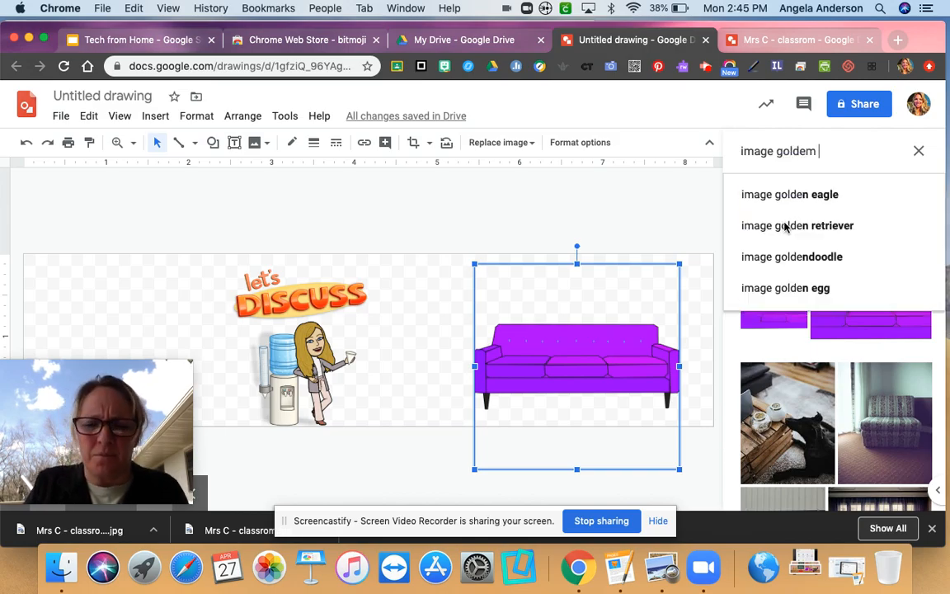
pyautogui.write('n ret')
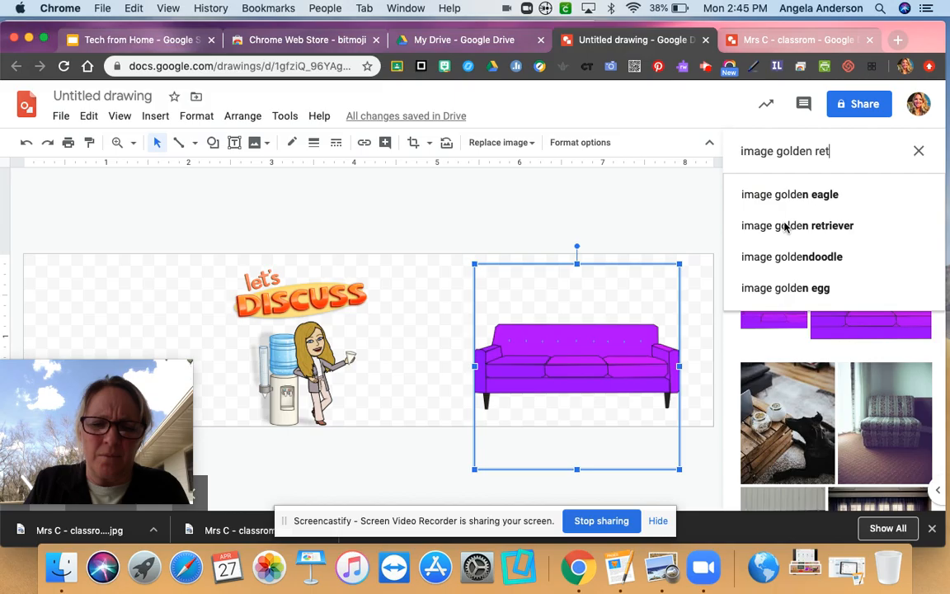
pyautogui.write('rie')
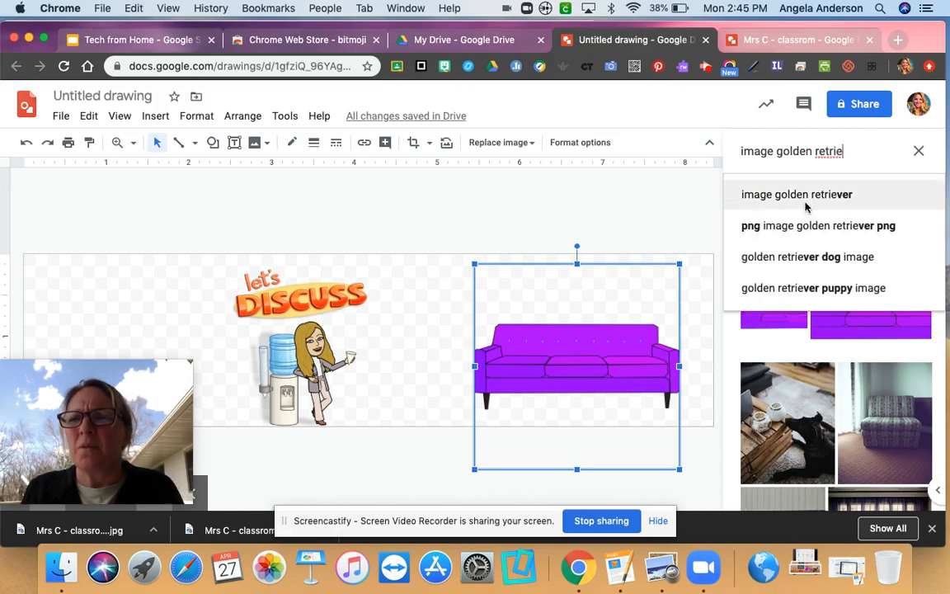
pyautogui.click(810, 195)
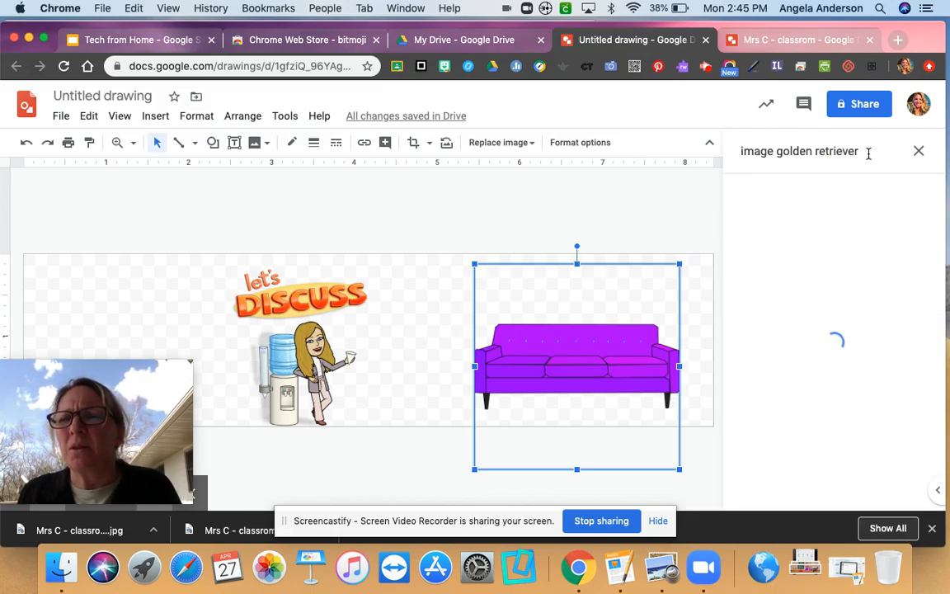
pyautogui.write('clipart')
pyautogui.press('Return')
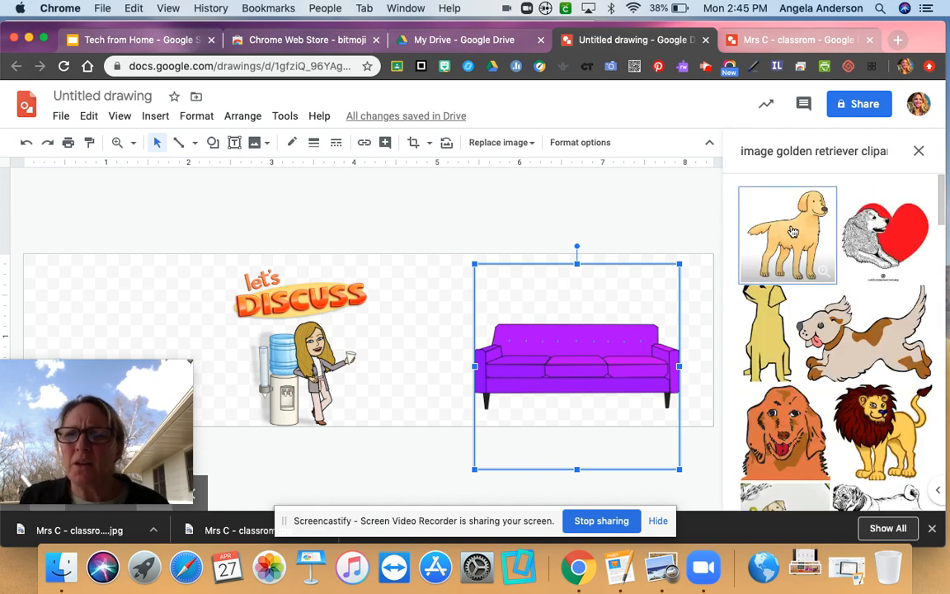
# Insert the standing golden retriever clip art, shrink it and place it in front of the purple couch's left end
pyautogui.moveTo(727, 238); pyautogui.dragTo(381, 313)
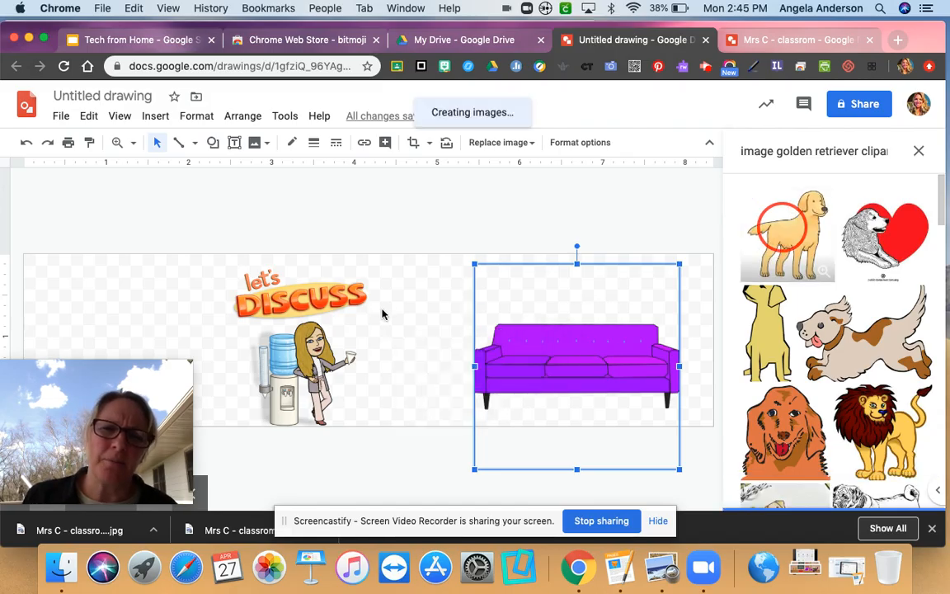
pyautogui.moveTo(144, 303); pyautogui.dragTo(457, 318)
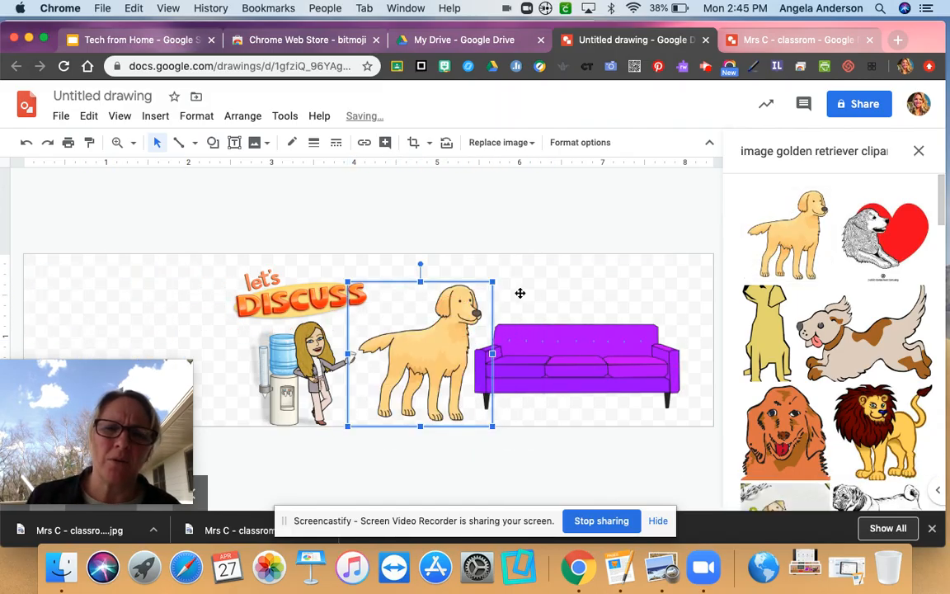
pyautogui.moveTo(493, 280); pyautogui.dragTo(478, 371)
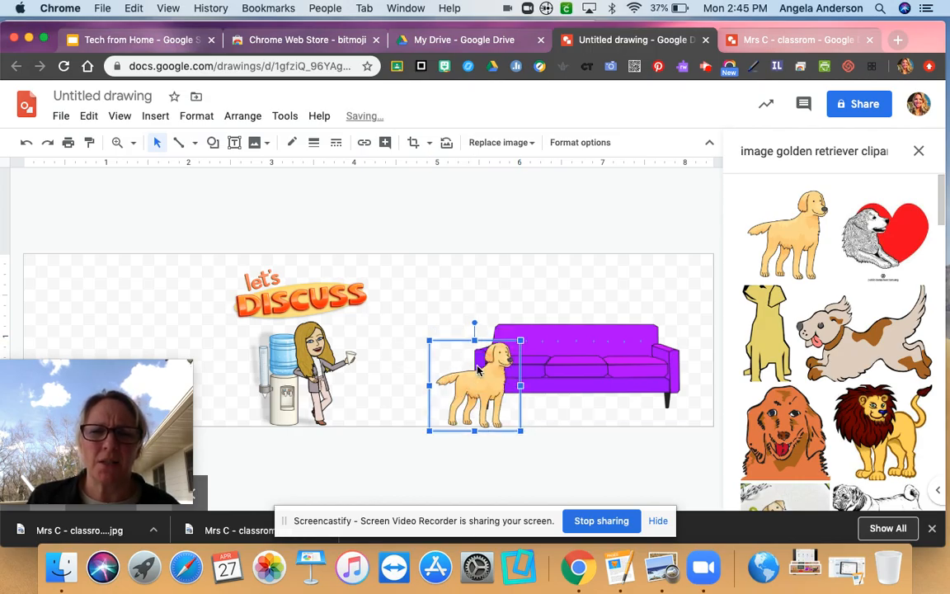
pyautogui.click(399, 352)
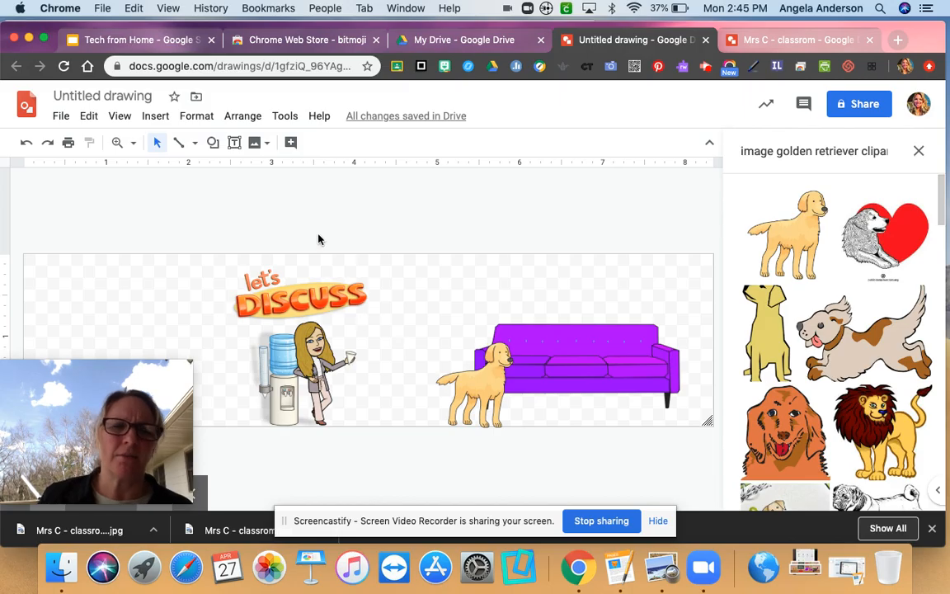
# Replace the image search with "image whiteboard" and refine it to "image whiteboard clipart"
pyautogui.click(876, 149)
pyautogui.doubleClick(876, 150)
pyautogui.click(891, 154)
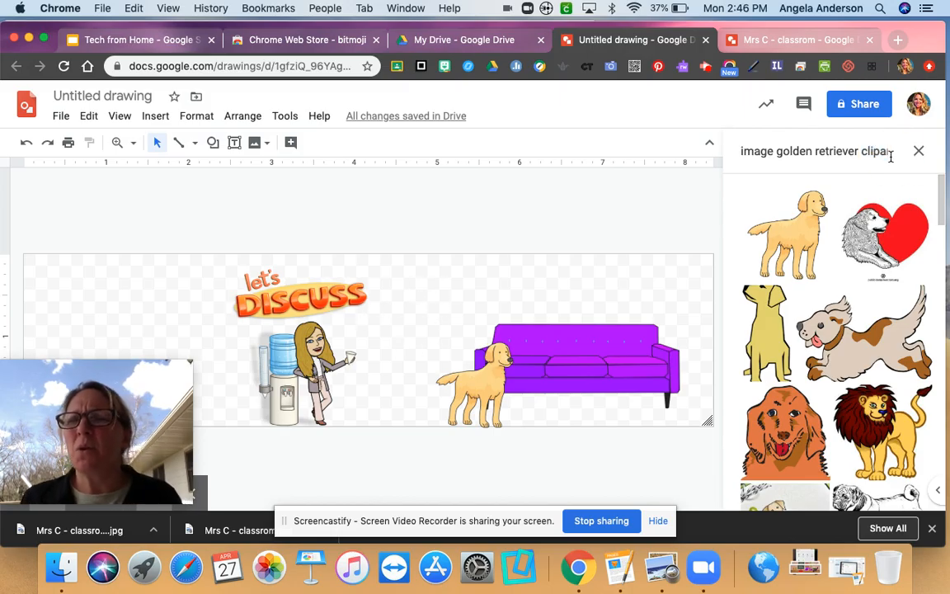
pyautogui.tripleClick(833, 152)
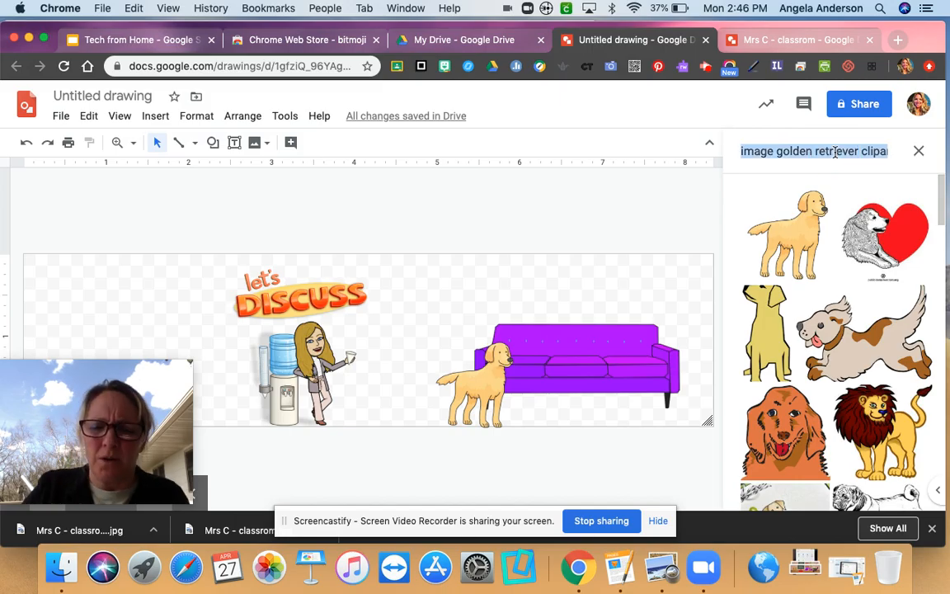
pyautogui.write('imag')
pyautogui.write('whit')
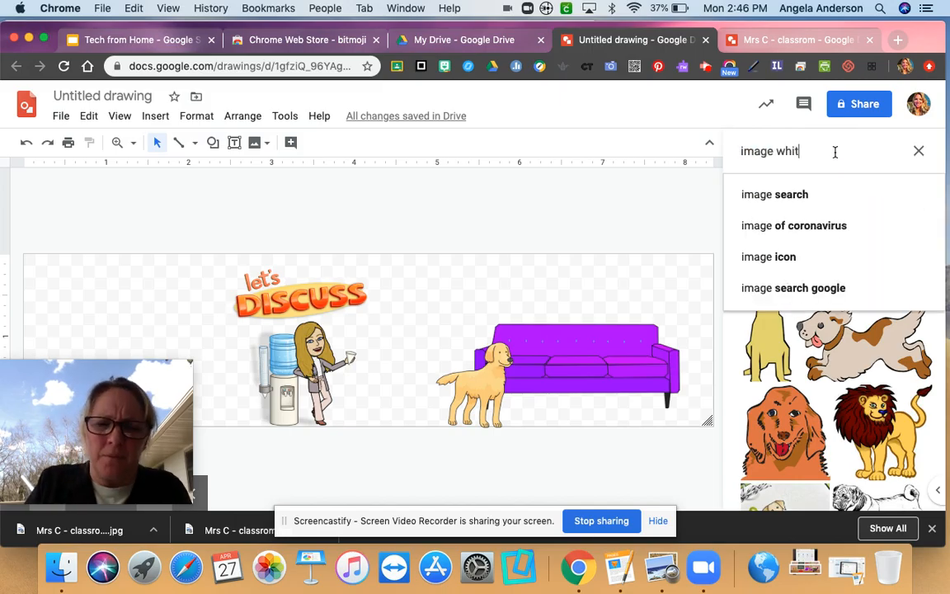
pyautogui.write('eboar')
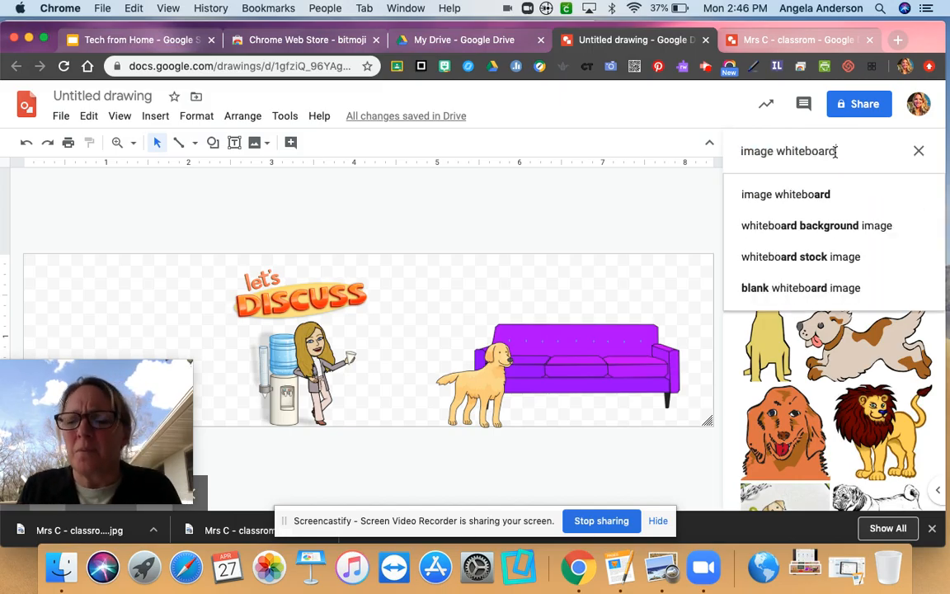
pyautogui.write('d')
pyautogui.press('Return')
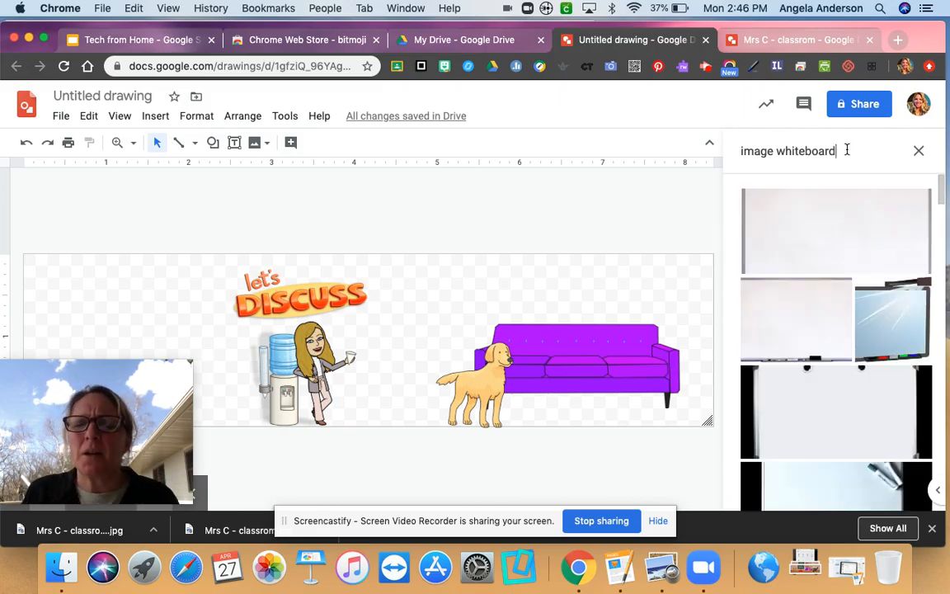
pyautogui.write('clipart')
pyautogui.press('Return')
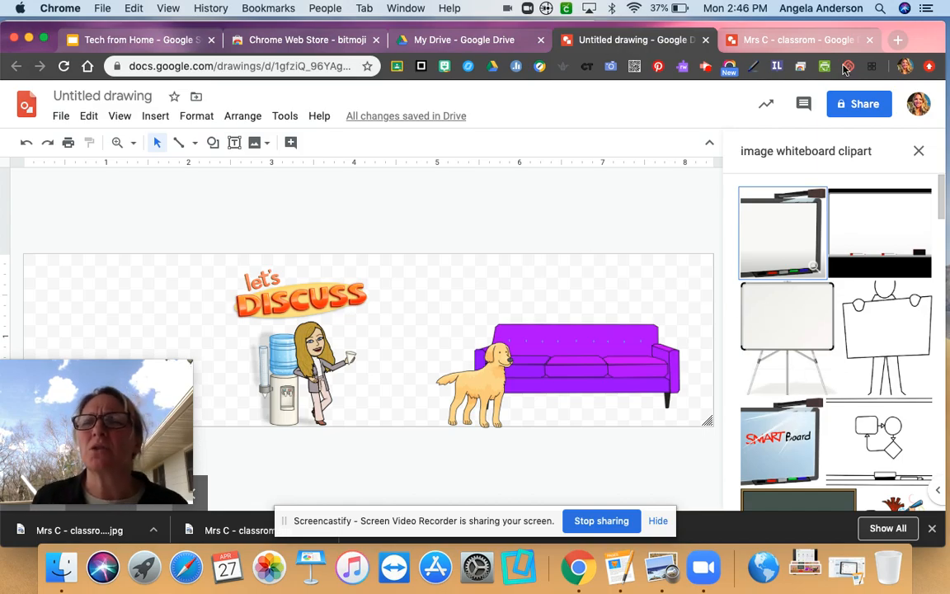
# Search Google for "golden retriever image" in a new browser tab and show the image results
pyautogui.click(897, 41)
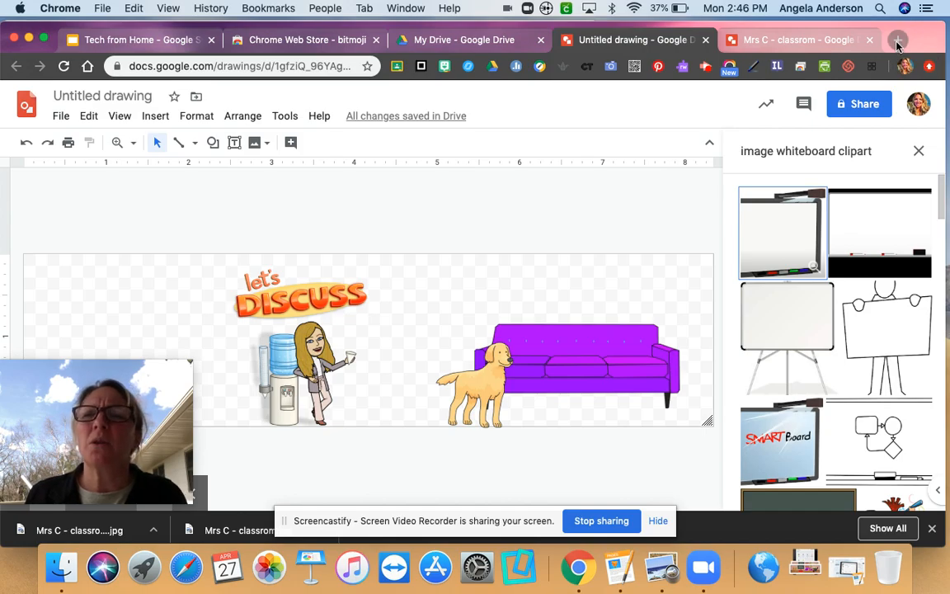
pyautogui.write('g')
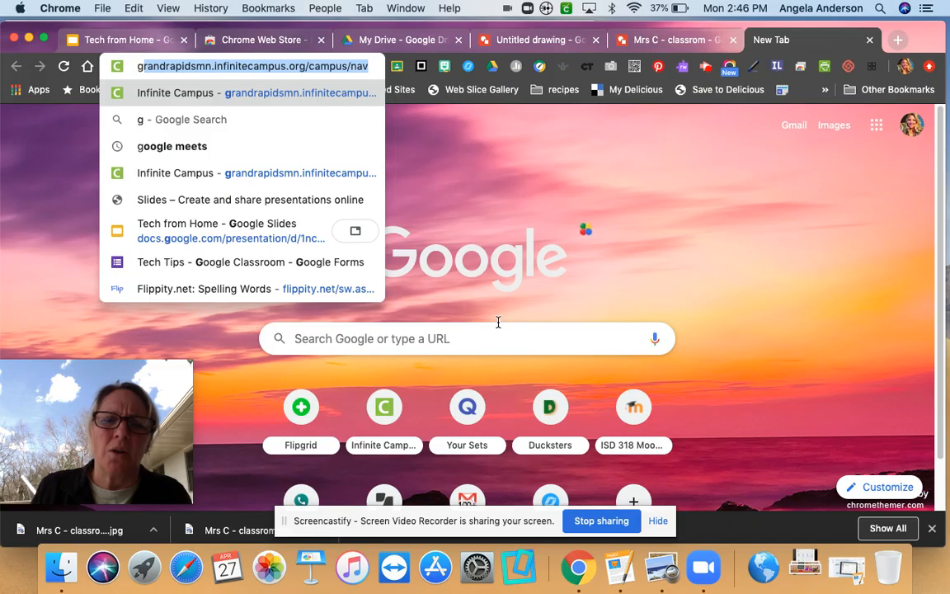
pyautogui.click(488, 342)
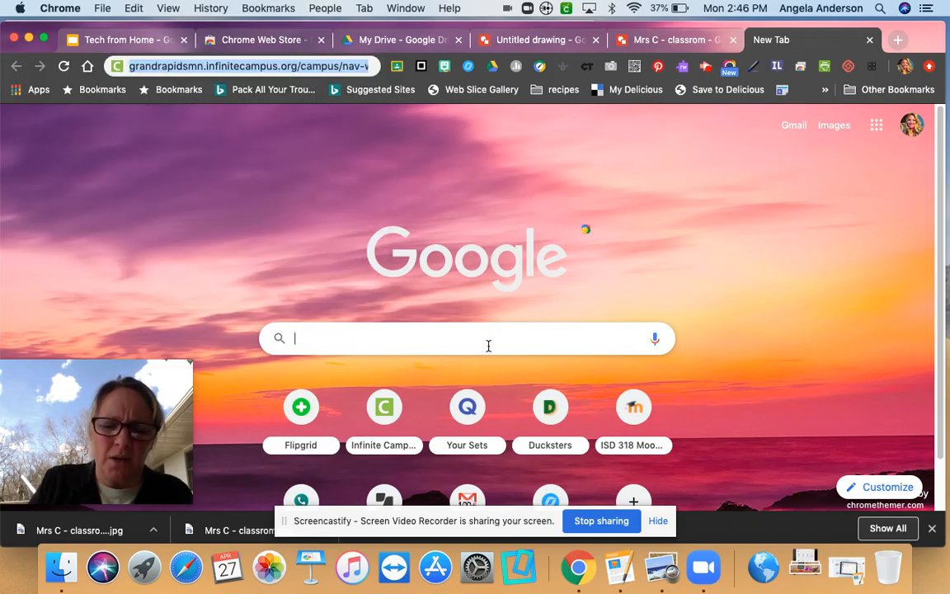
pyautogui.write('gold')
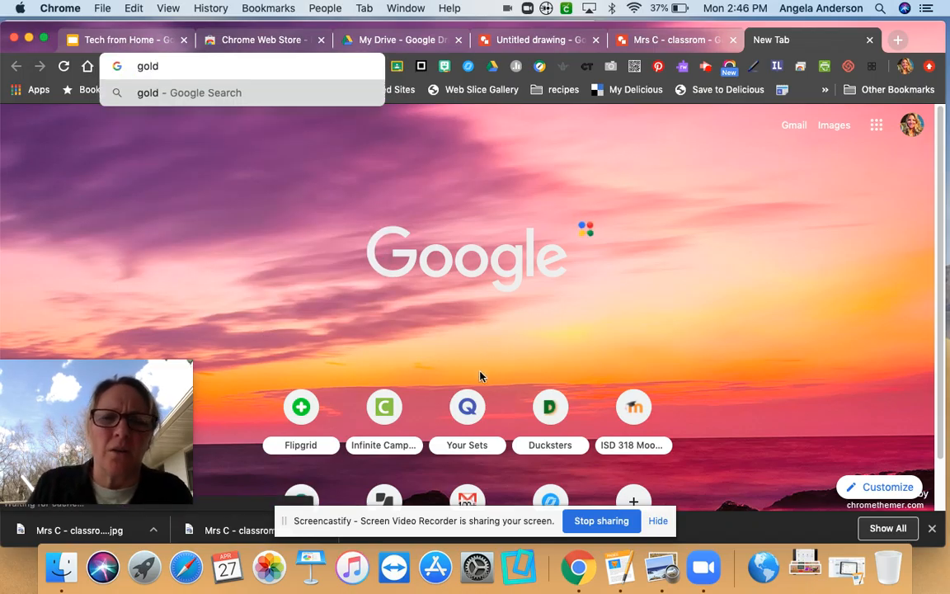
pyautogui.write('en retireiver ')
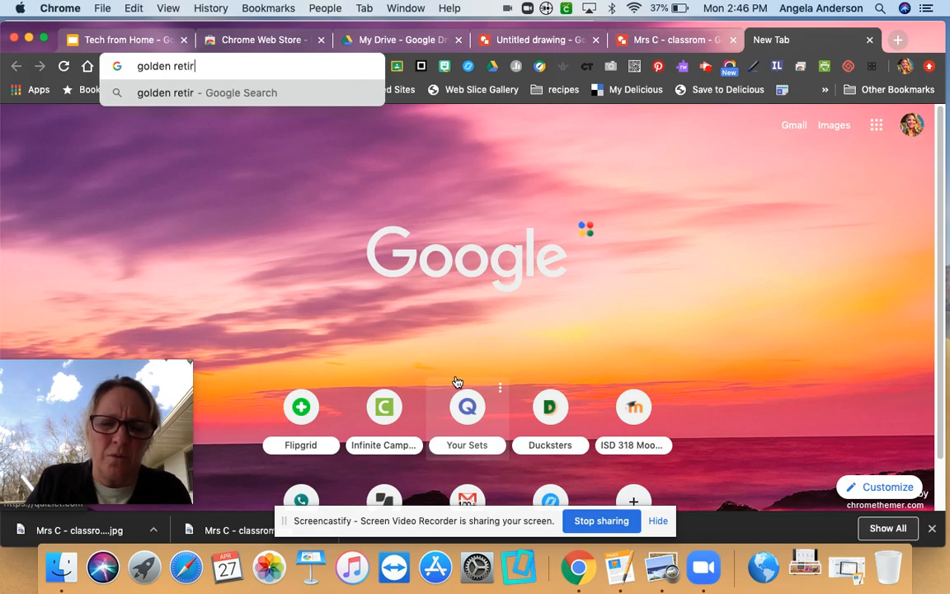
pyautogui.write('images')
pyautogui.press('Return')
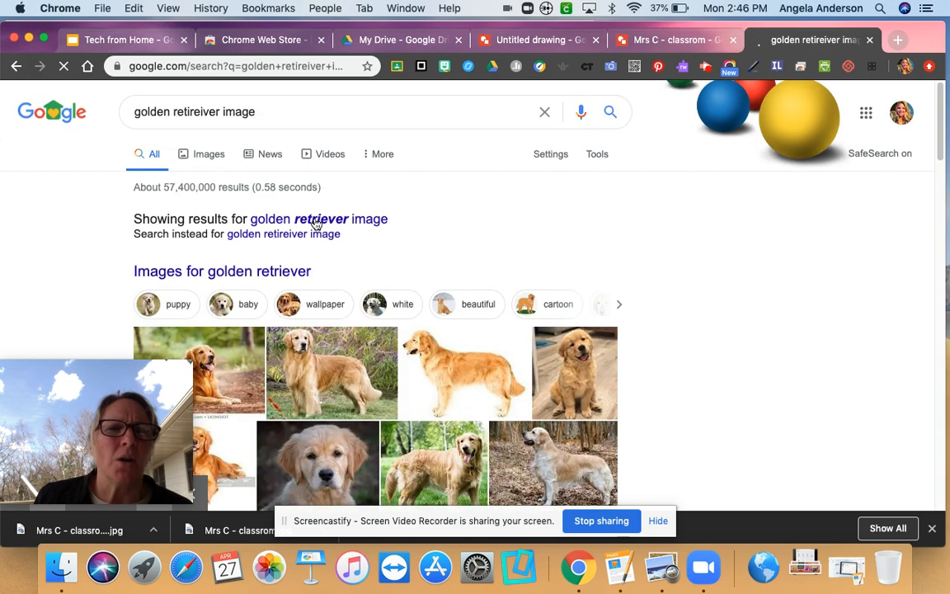
pyautogui.click(211, 158)
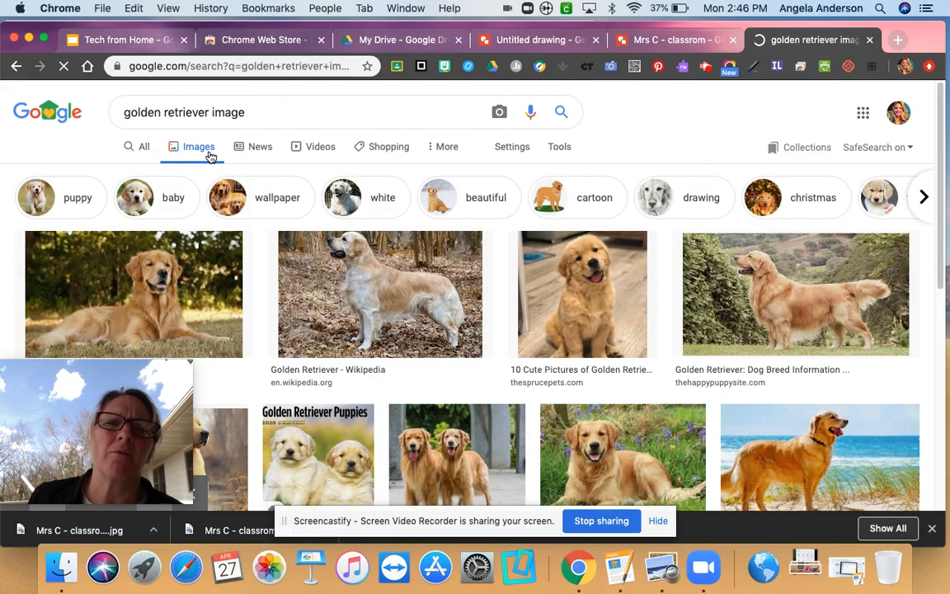
# Filter the golden retriever image results to transparent colour and clip art type, and look through them
pyautogui.click(560, 148)
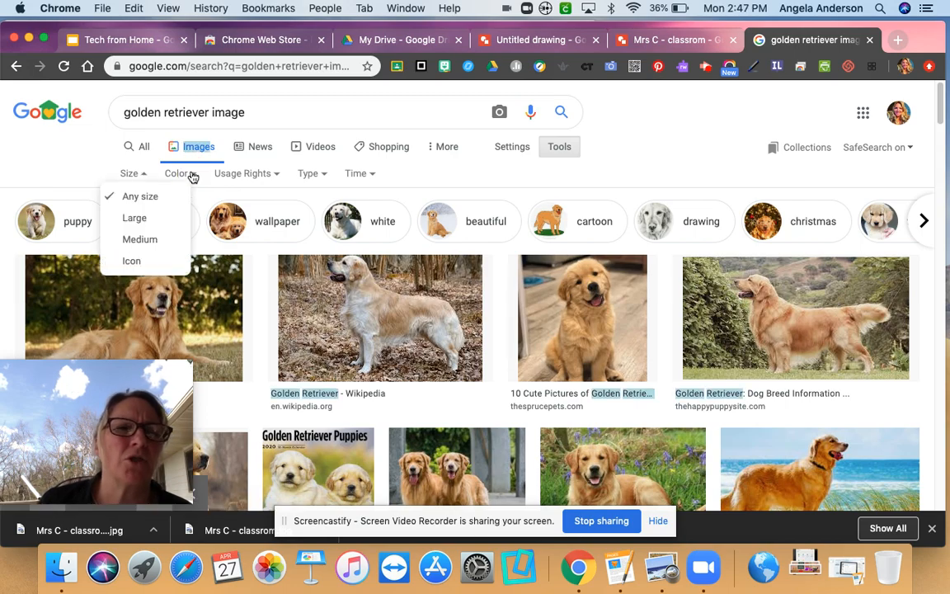
pyautogui.click(191, 176)
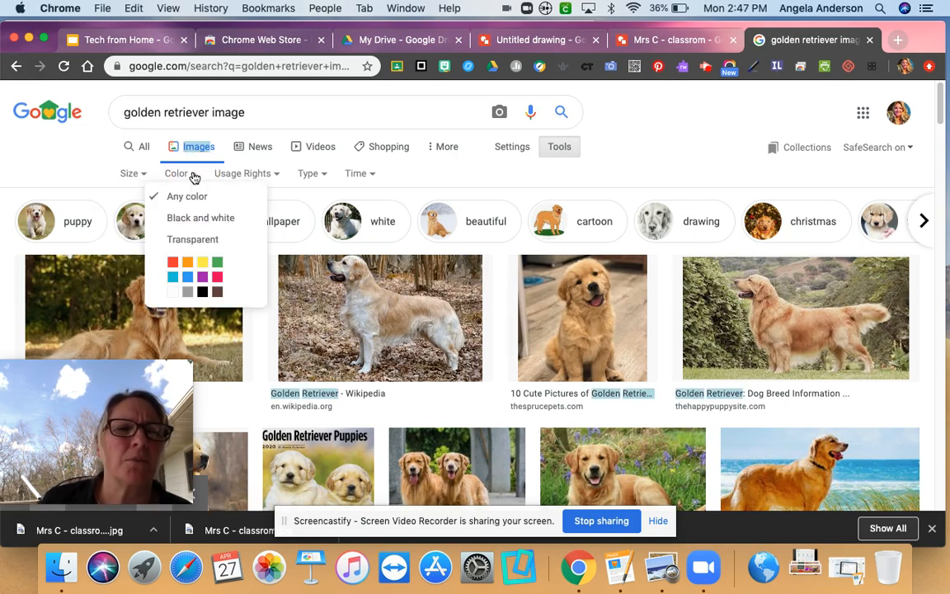
pyautogui.click(195, 239)
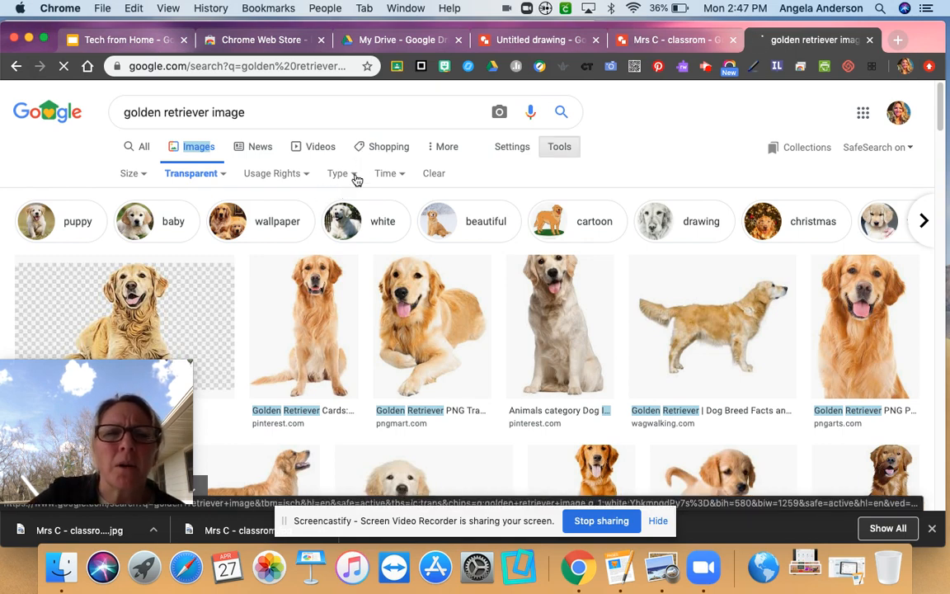
pyautogui.click(356, 176)
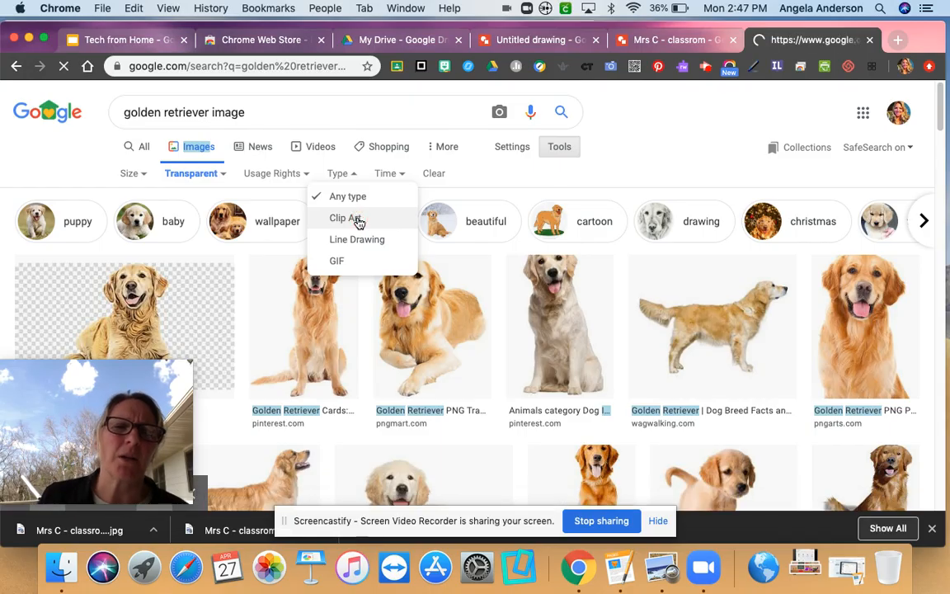
pyautogui.click(358, 220)
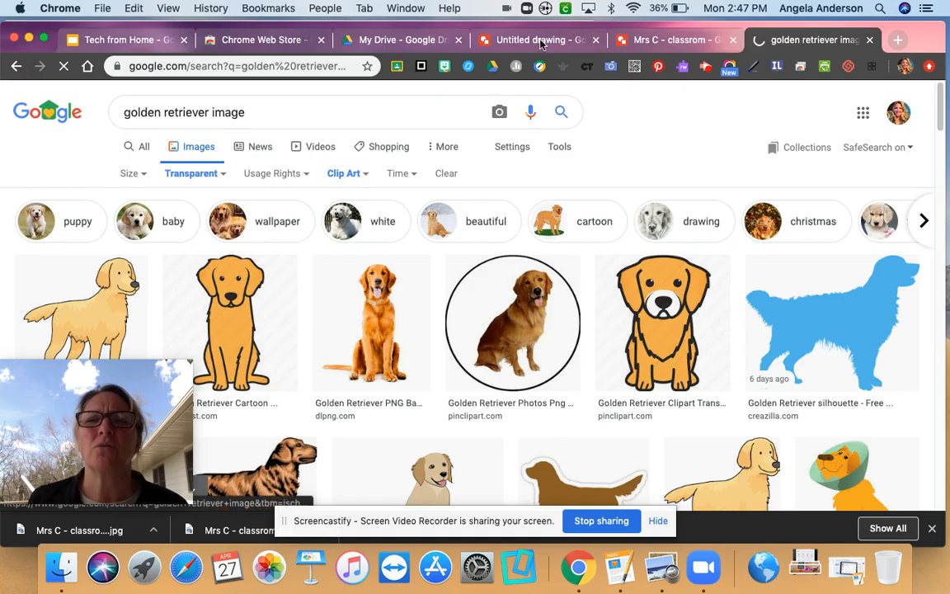
pyautogui.scroll(-8, 495, 298)
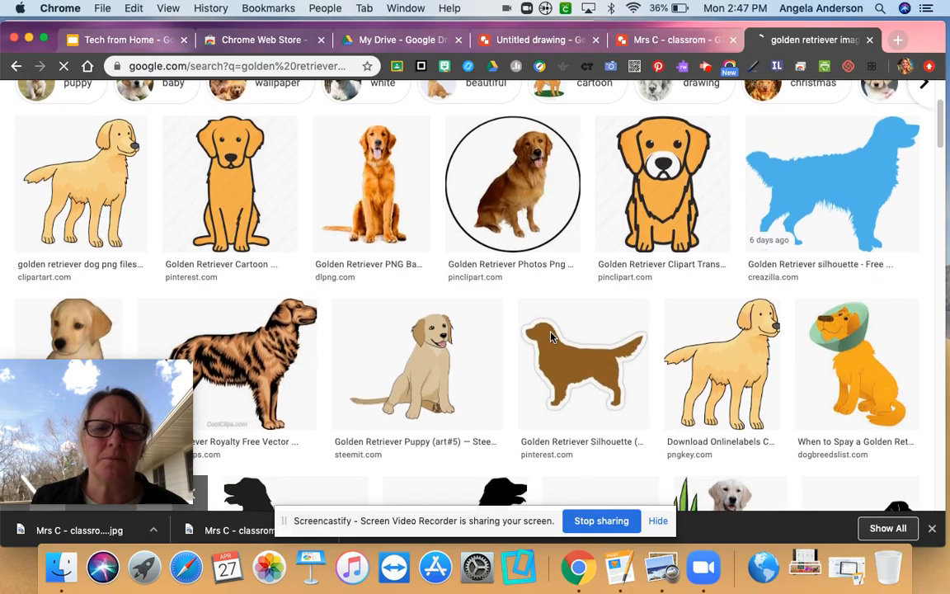
pyautogui.scroll(8, 553, 339)
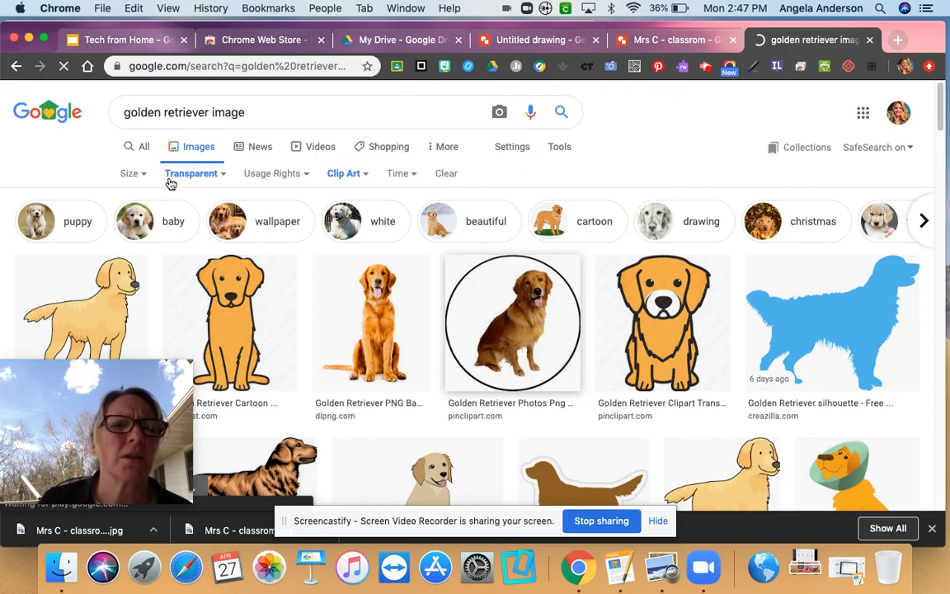
# Review the usage rights options for the golden retriever images, and switch to the finished classroom drawing
pyautogui.click(302, 177)
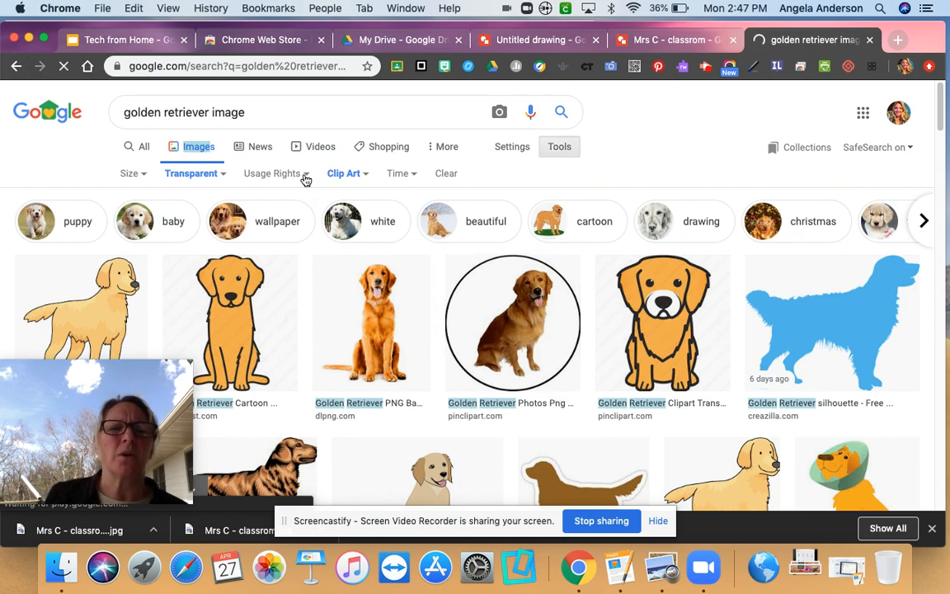
pyautogui.click(305, 178)
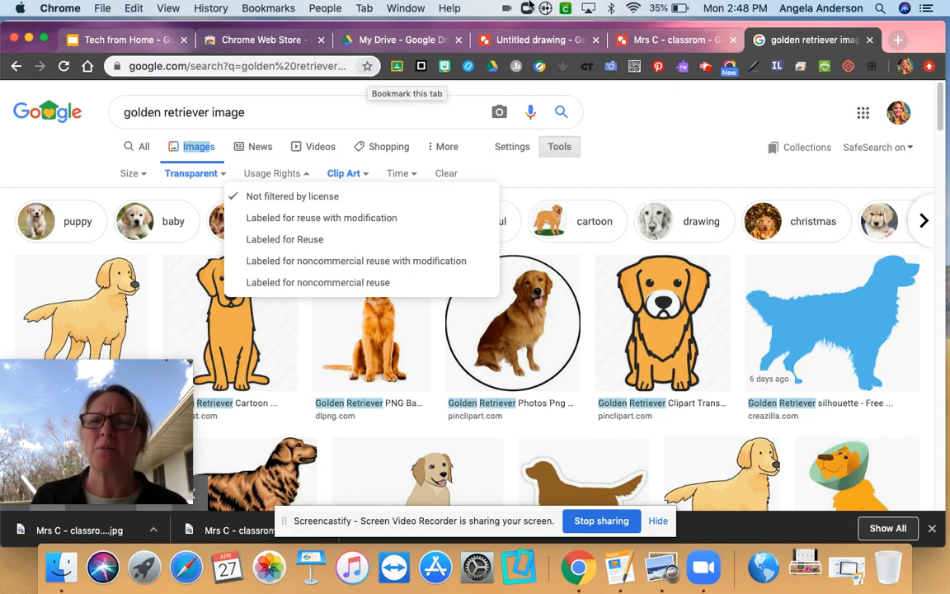
pyautogui.click(645, 46)
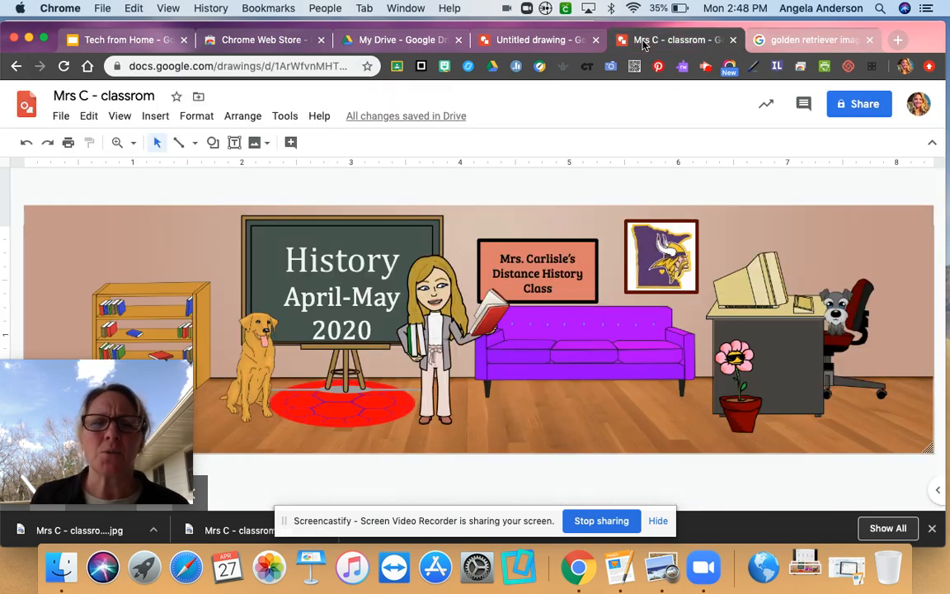